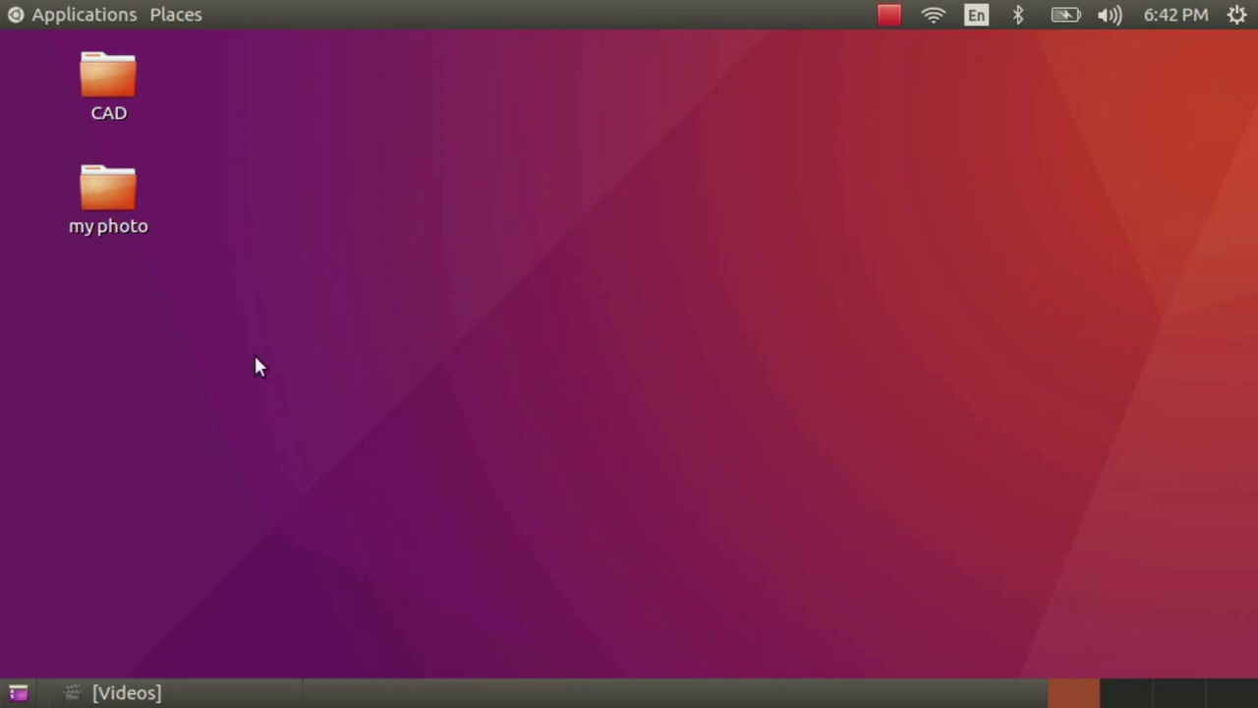
pyautogui.click(95, 16)
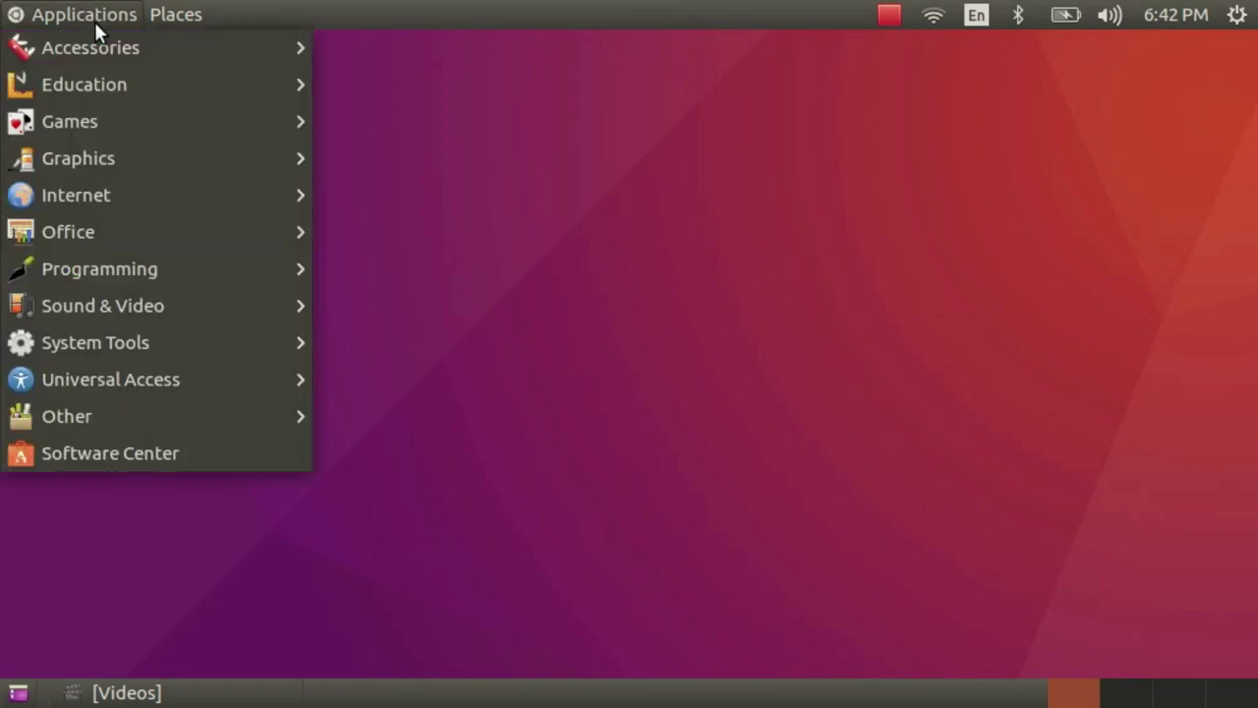
pyautogui.moveTo(136, 307)
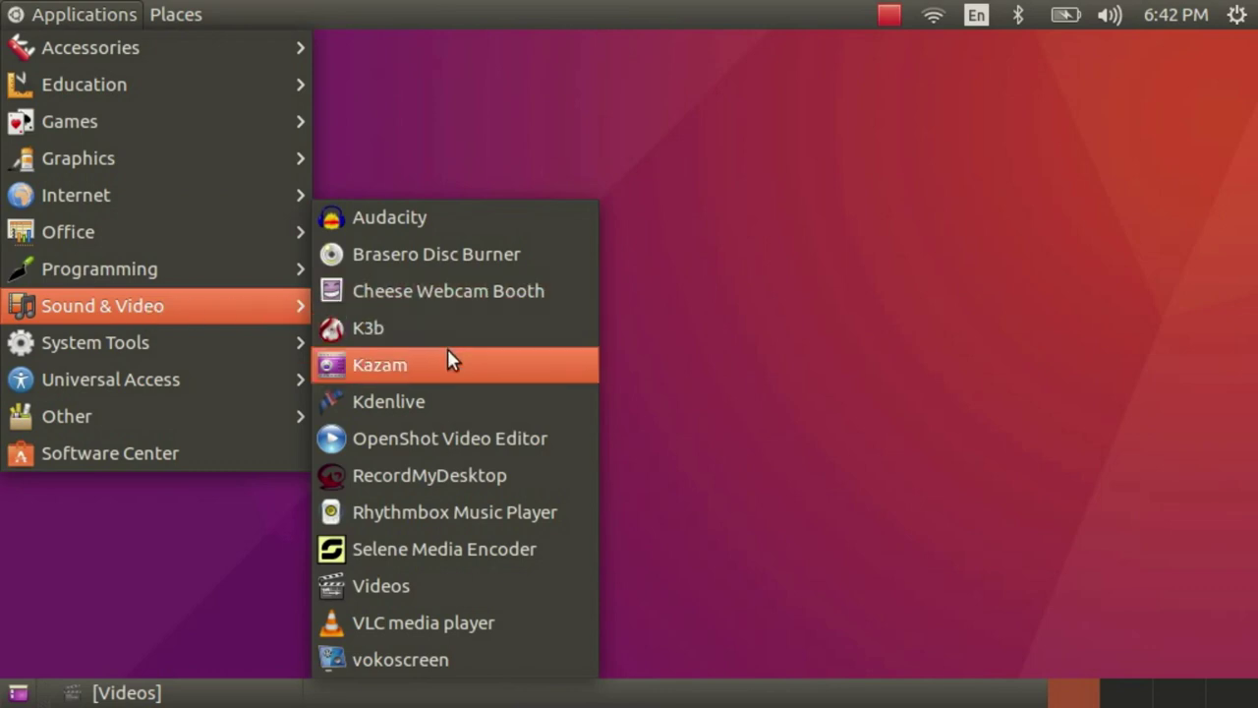
pyautogui.click(489, 477)
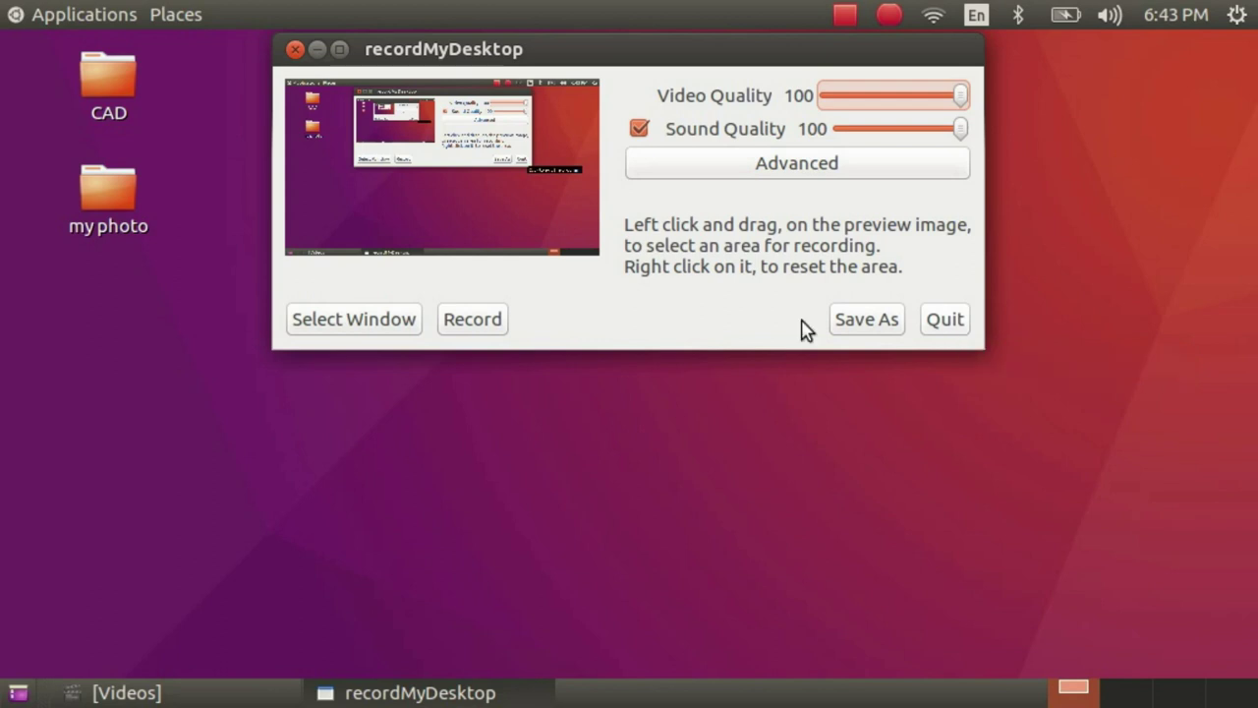
pyautogui.click(946, 325)
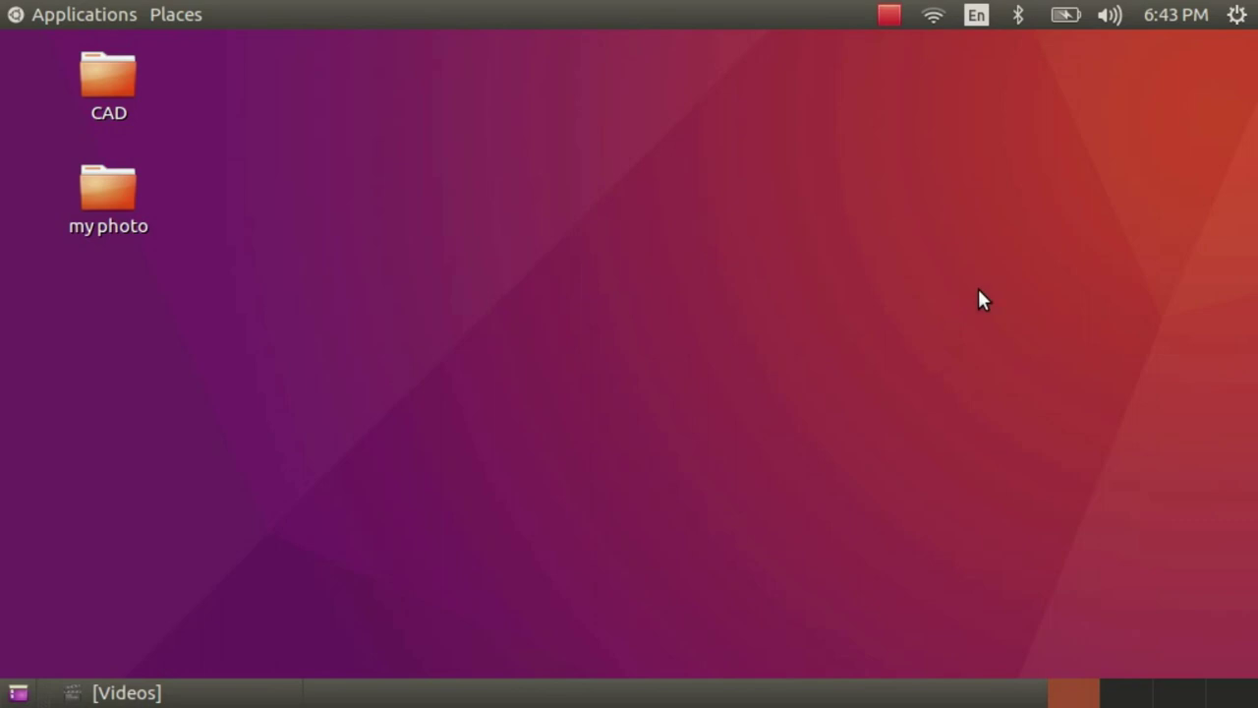
# Set the built-in display's resolution to 1024 x 576 (16:9) in the system's display settings, keep that configuration and close the settings.
pyautogui.click(1236, 21)
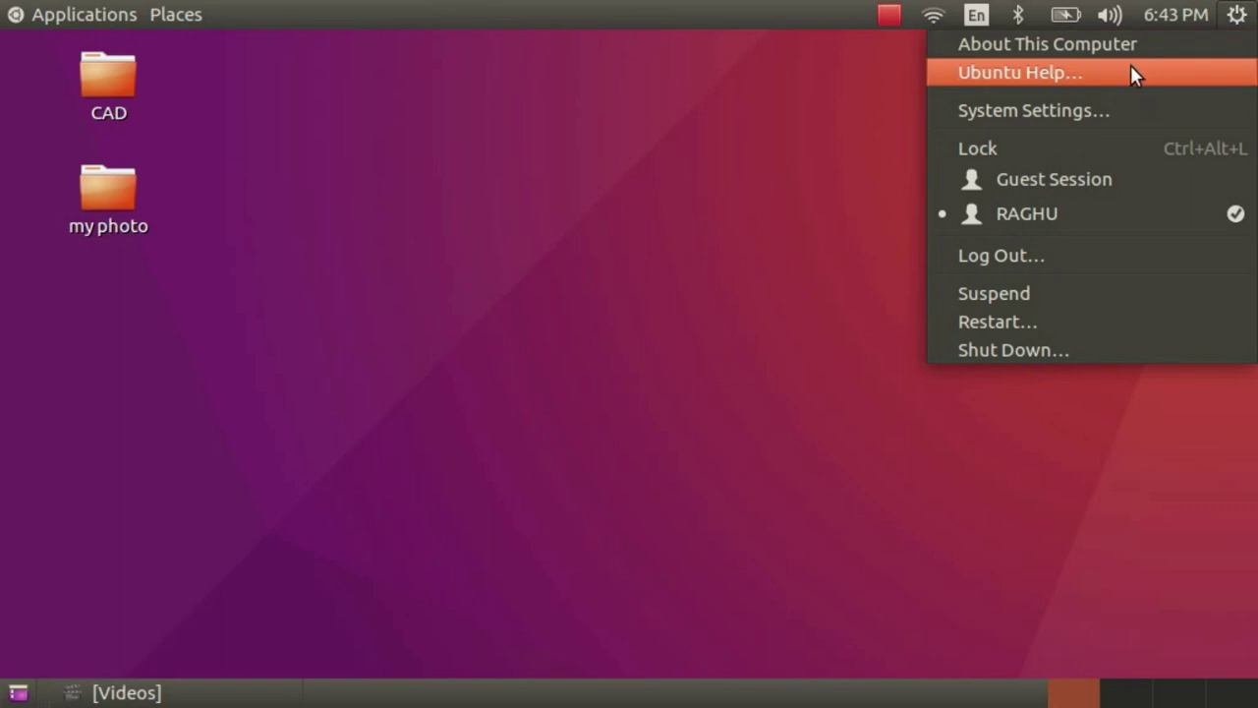
pyautogui.click(1095, 113)
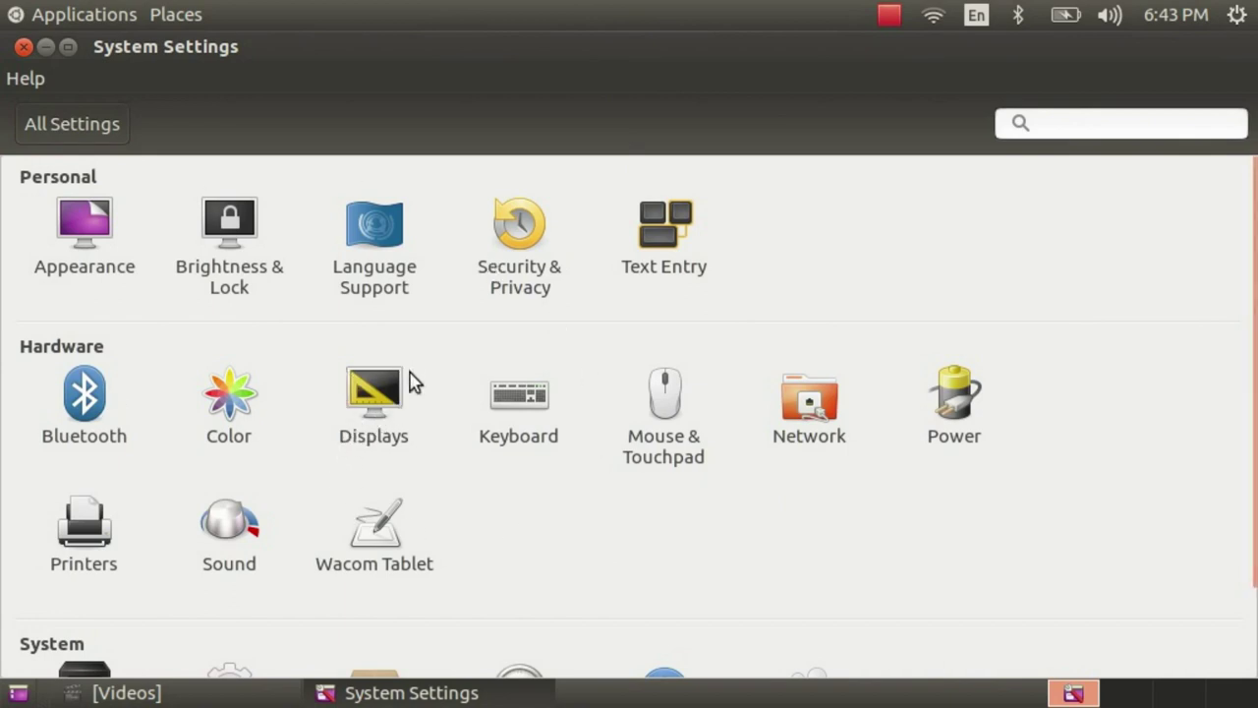
pyautogui.click(360, 395)
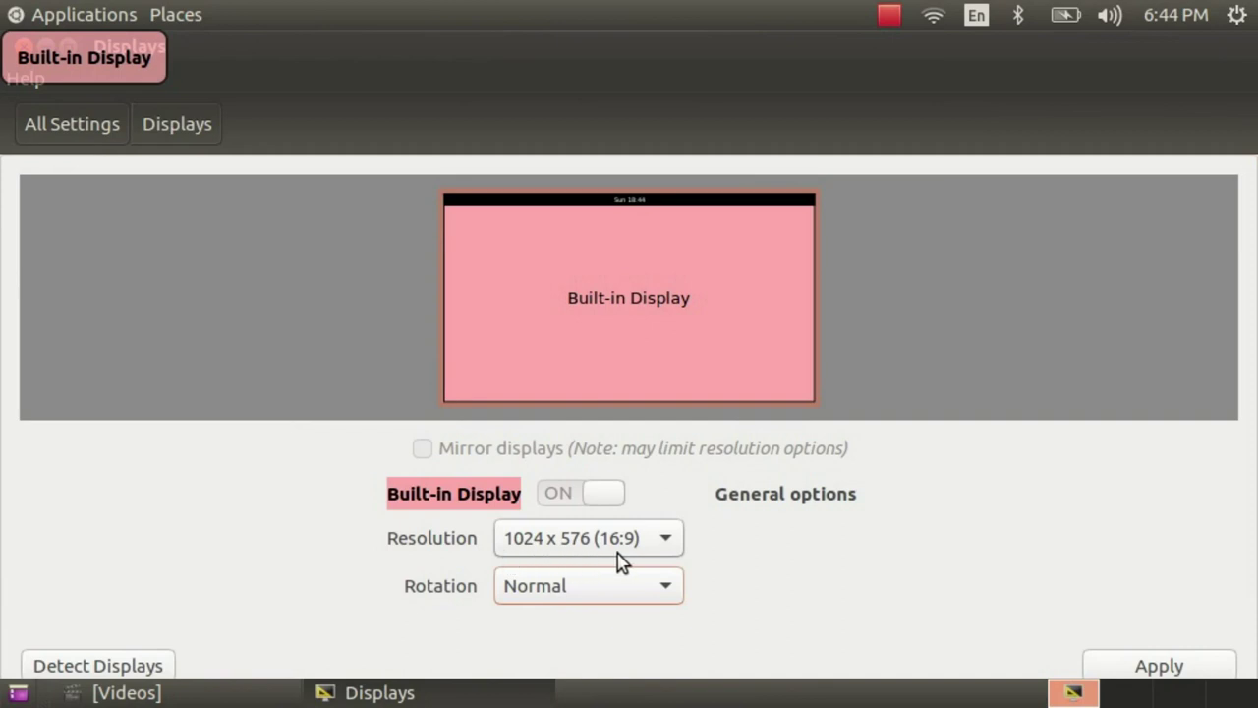
pyautogui.click(677, 550)
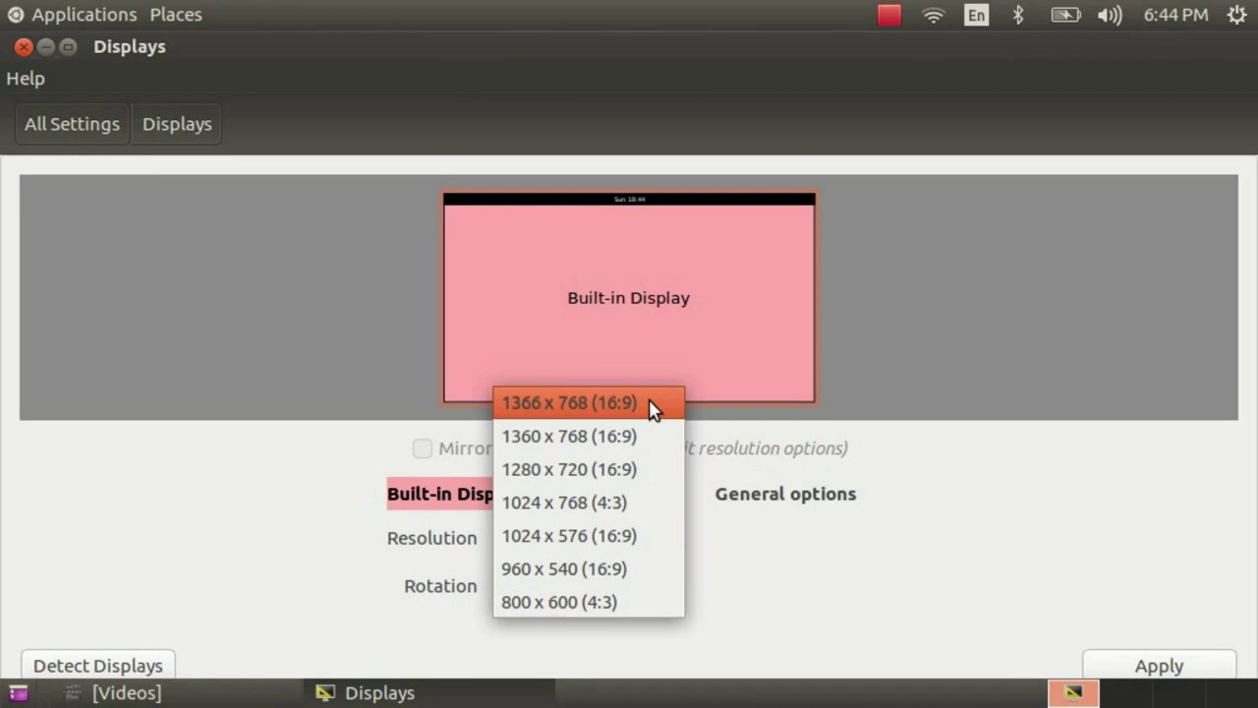
pyautogui.click(653, 546)
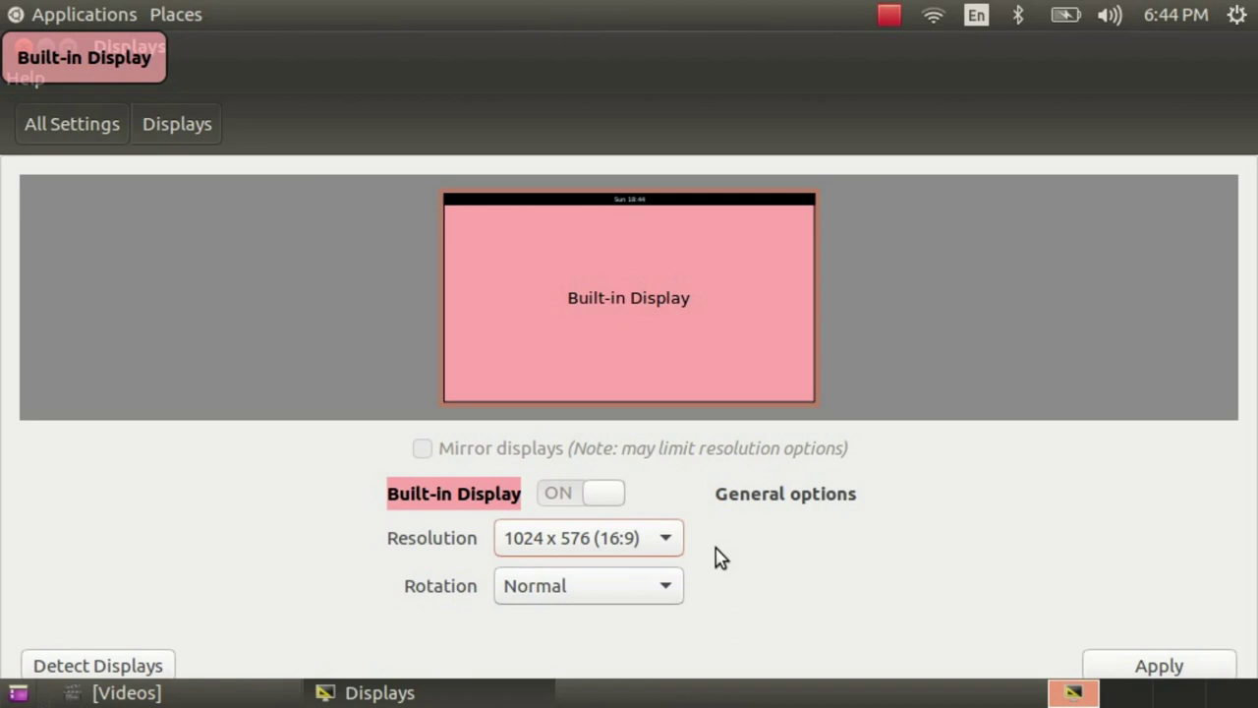
pyautogui.click(663, 540)
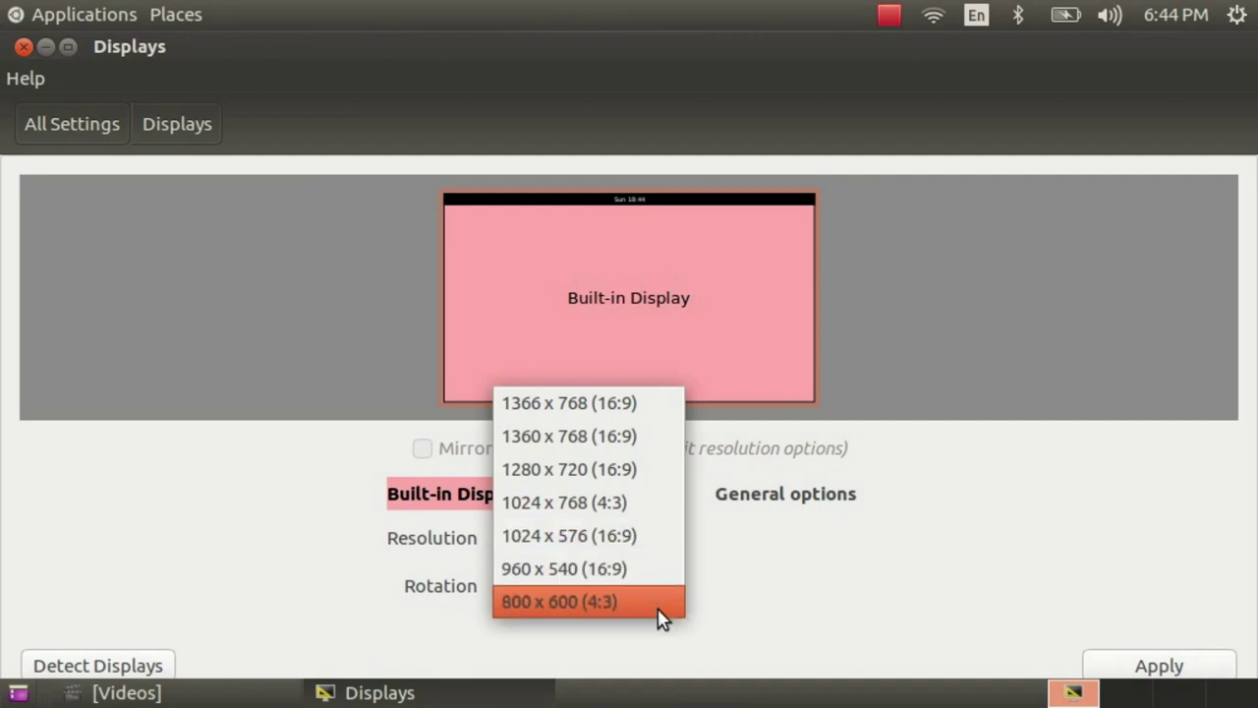
pyautogui.click(666, 544)
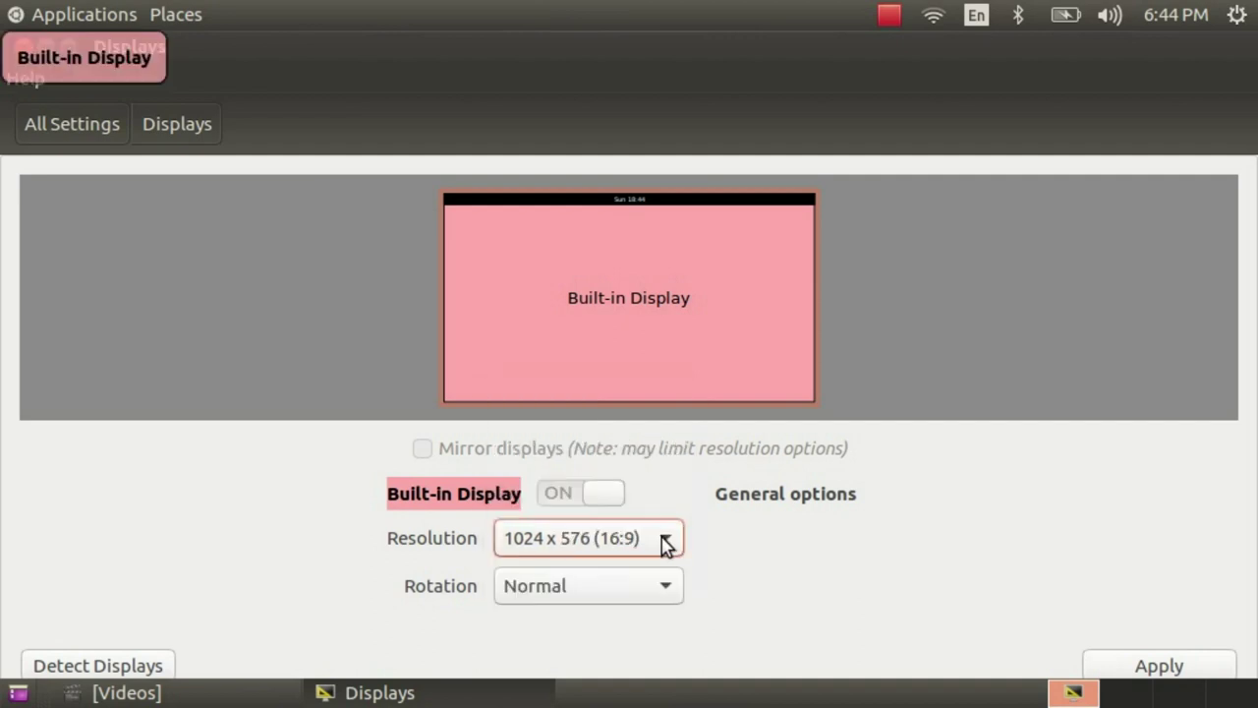
pyautogui.click(1145, 668)
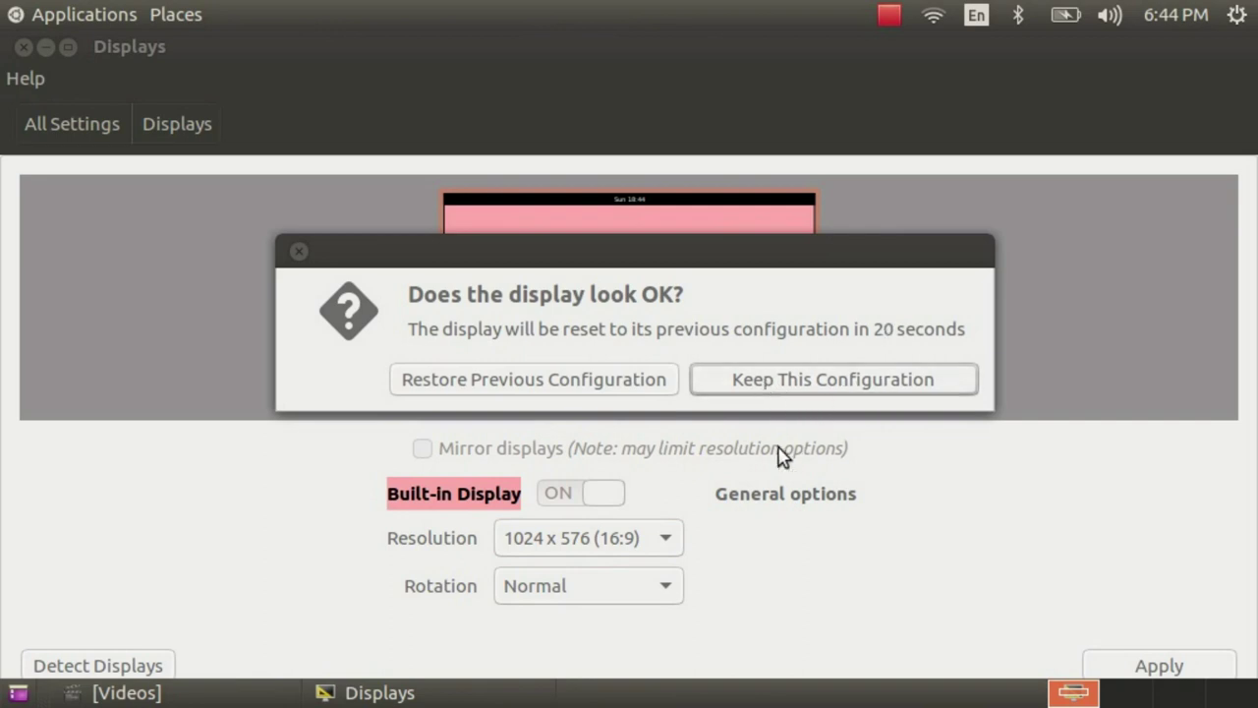
pyautogui.click(780, 393)
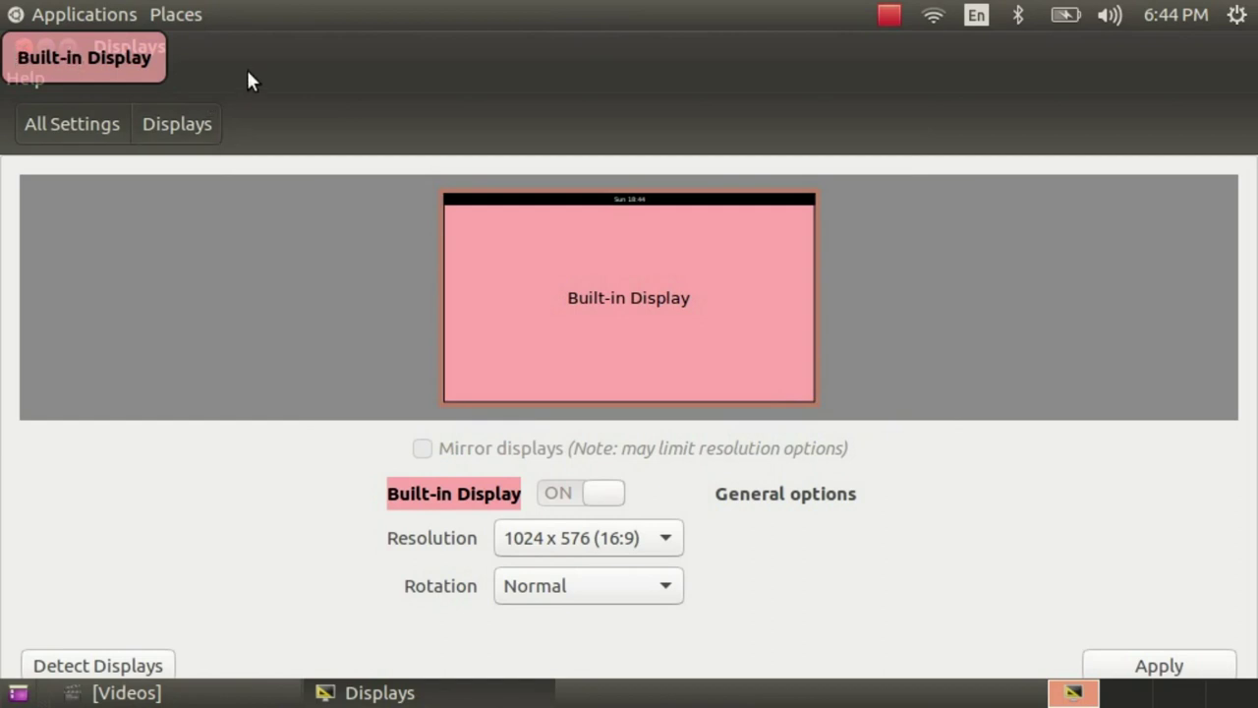
pyautogui.moveTo(248, 60); pyautogui.dragTo(269, 142)
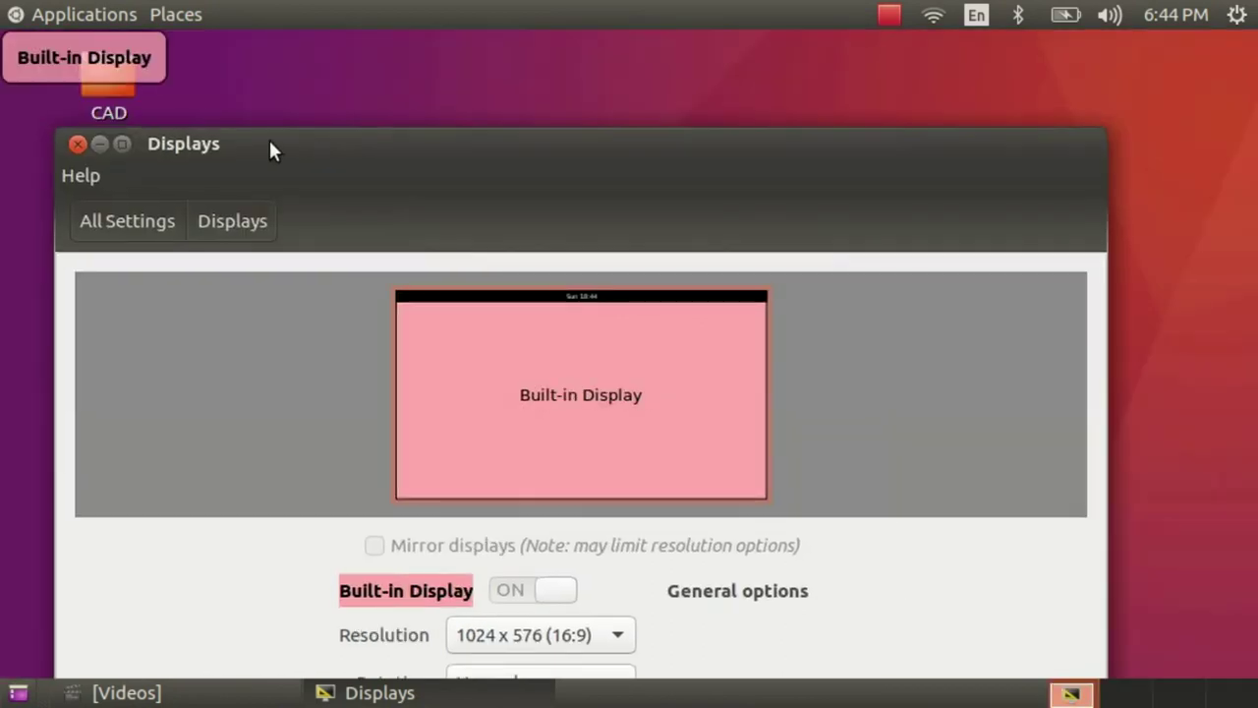
pyautogui.click(79, 145)
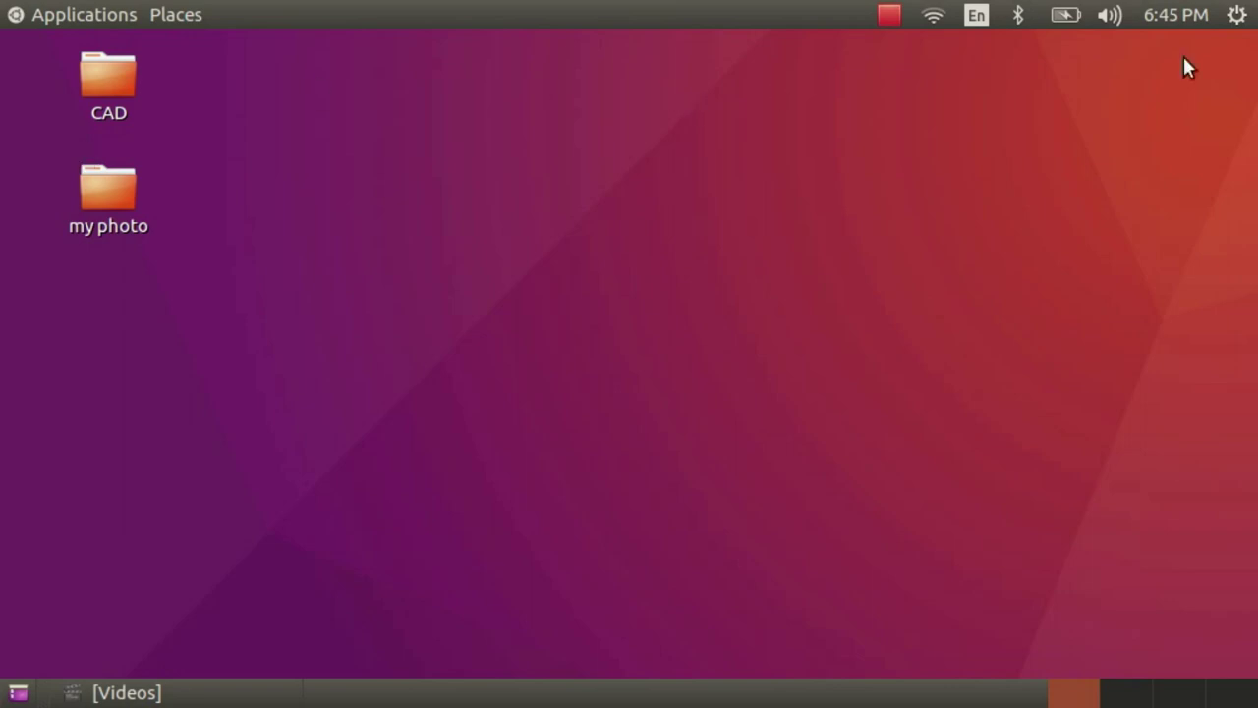
# In the system's sound settings, set the internal microphone's input volume to about halfway between Unamplified and 100%.
pyautogui.click(1108, 16)
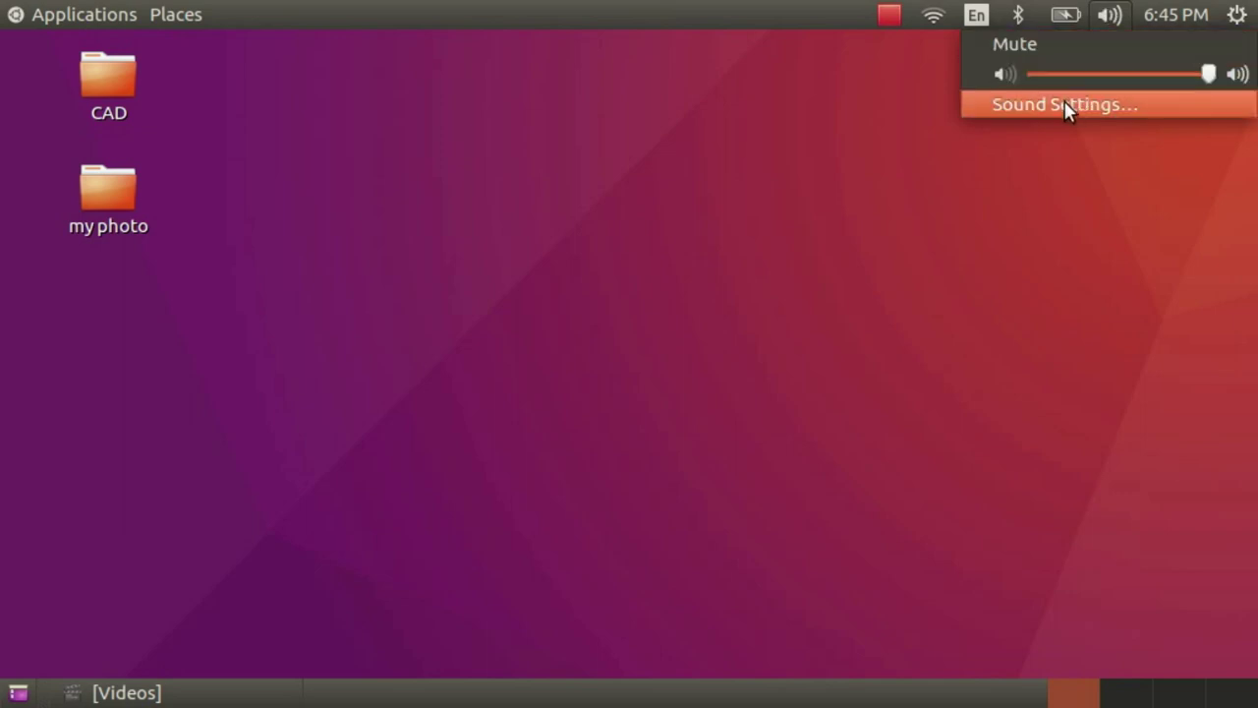
pyautogui.click(1096, 108)
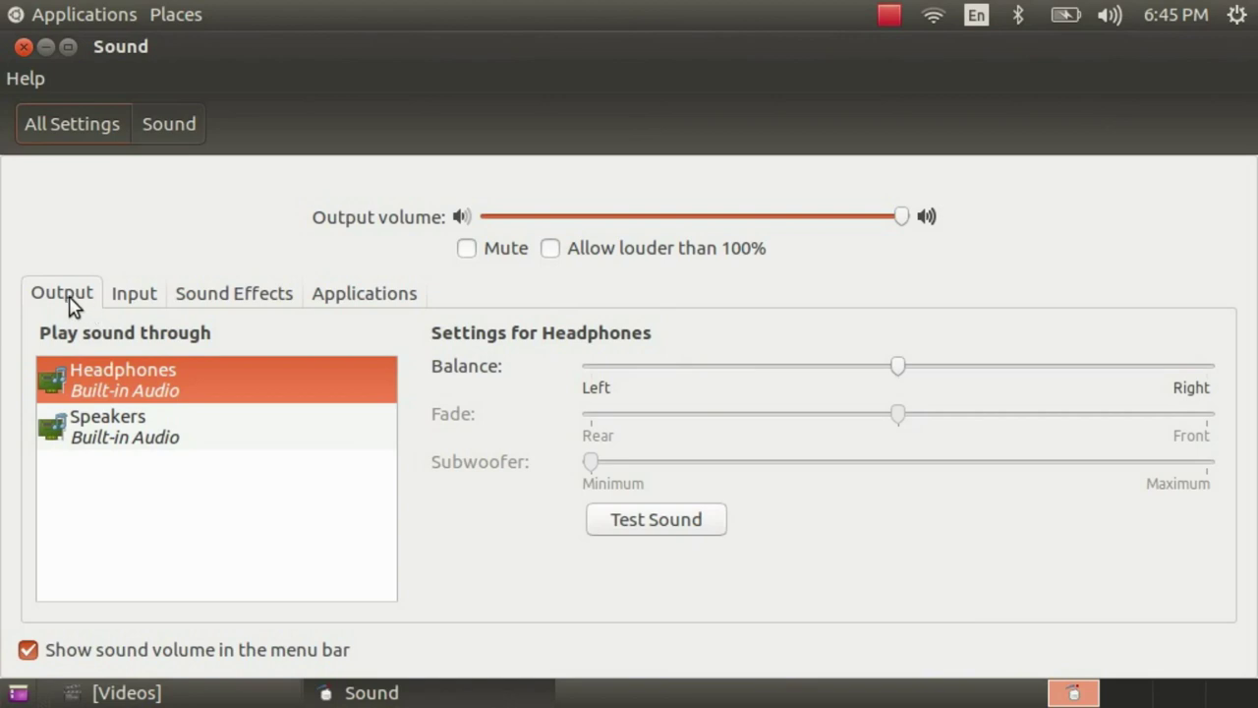
pyautogui.click(136, 301)
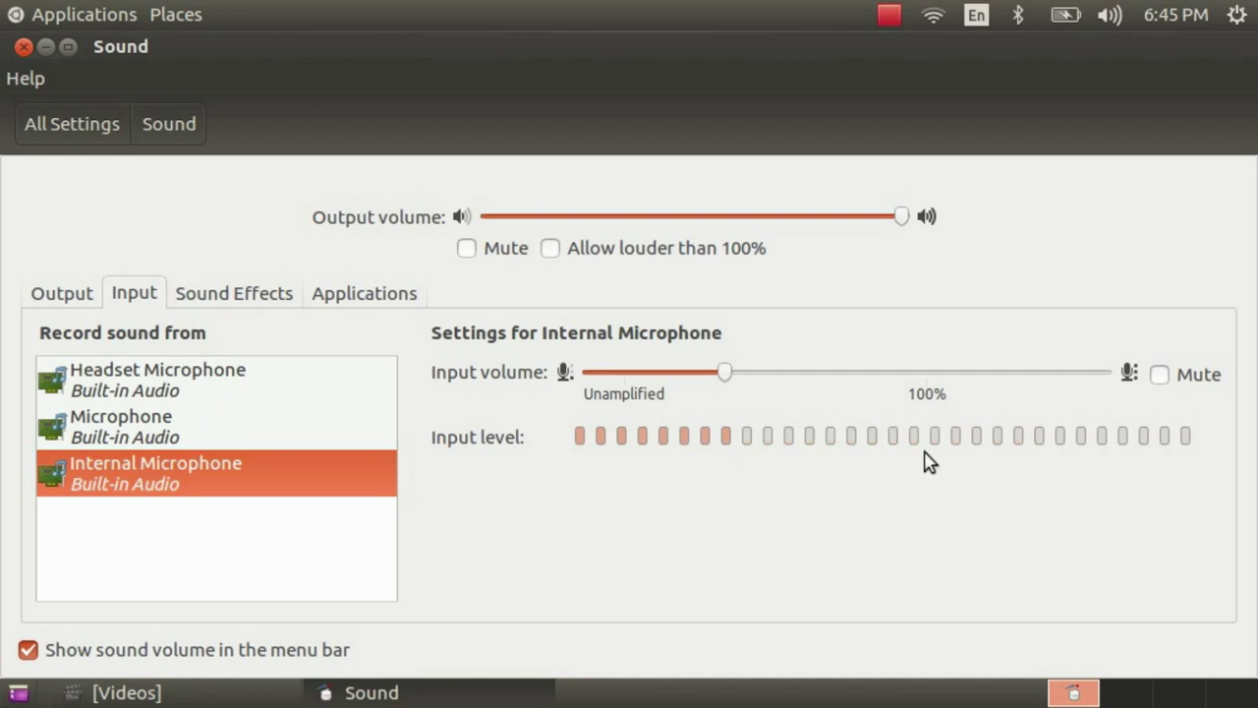
pyautogui.moveTo(724, 374); pyautogui.dragTo(889, 373)
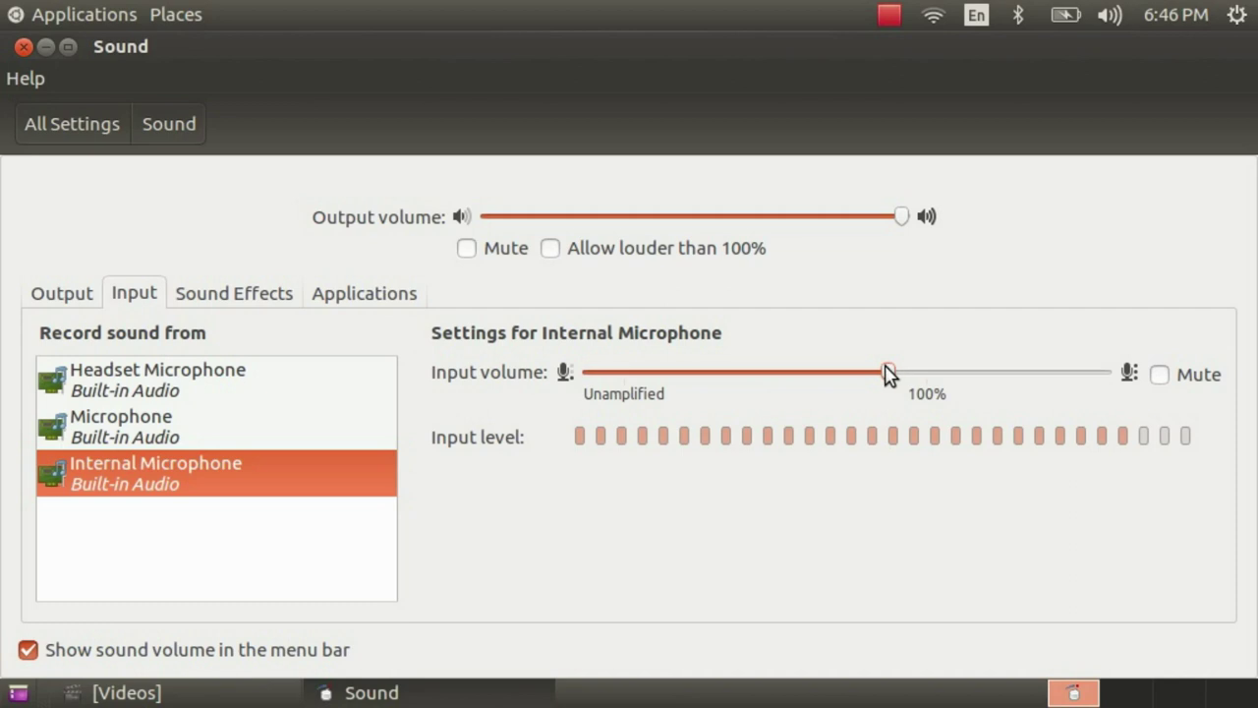
pyautogui.moveTo(888, 374); pyautogui.dragTo(752, 381)
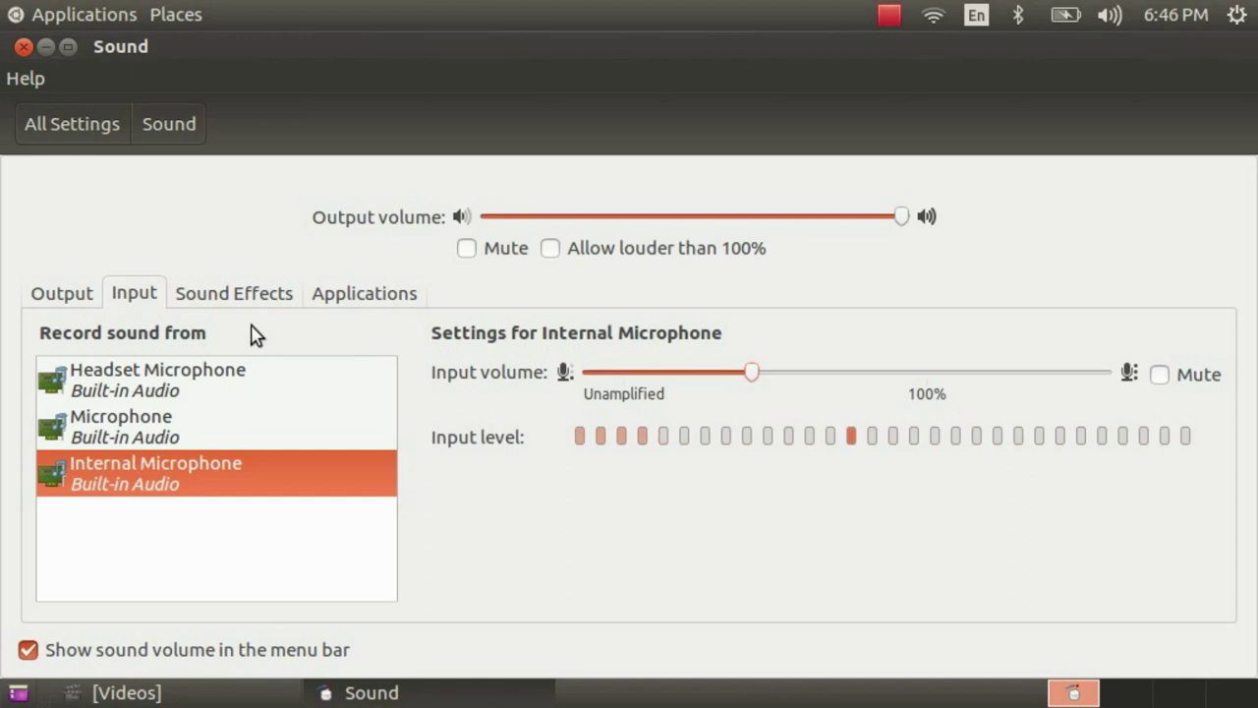
# Test the front left and front right sound output of the headphones and close the speaker test.
pyautogui.click(67, 297)
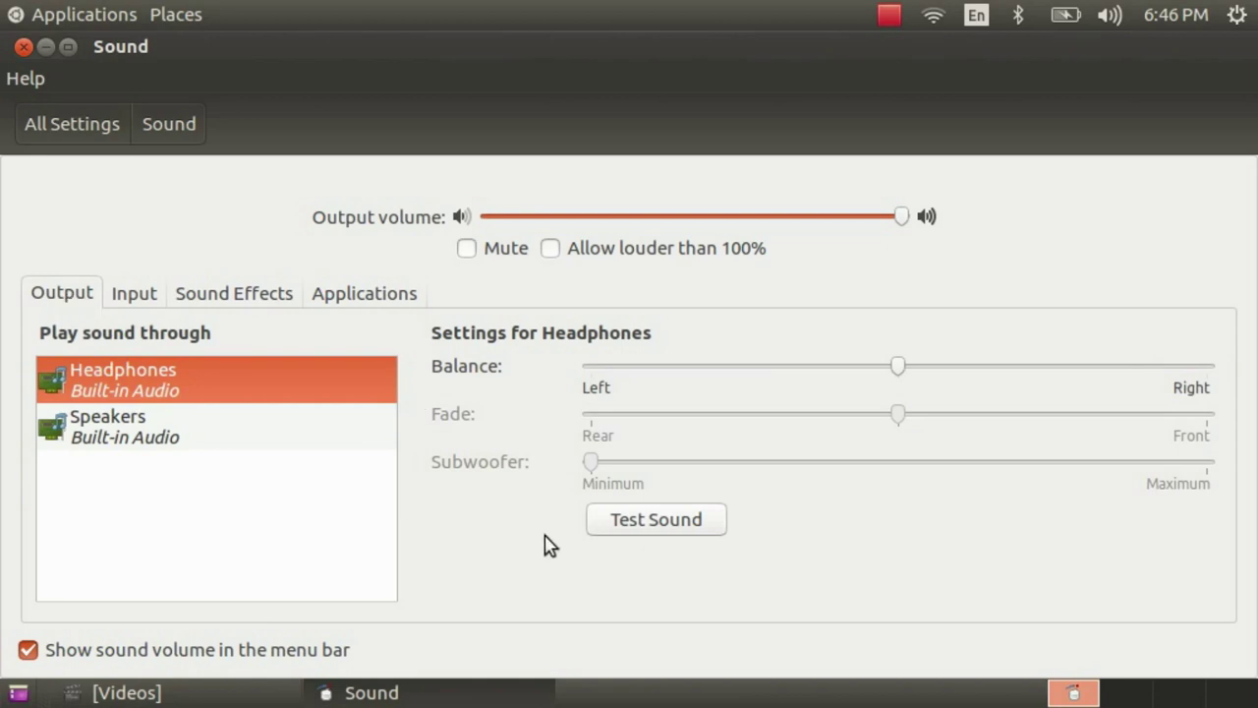
pyautogui.click(683, 528)
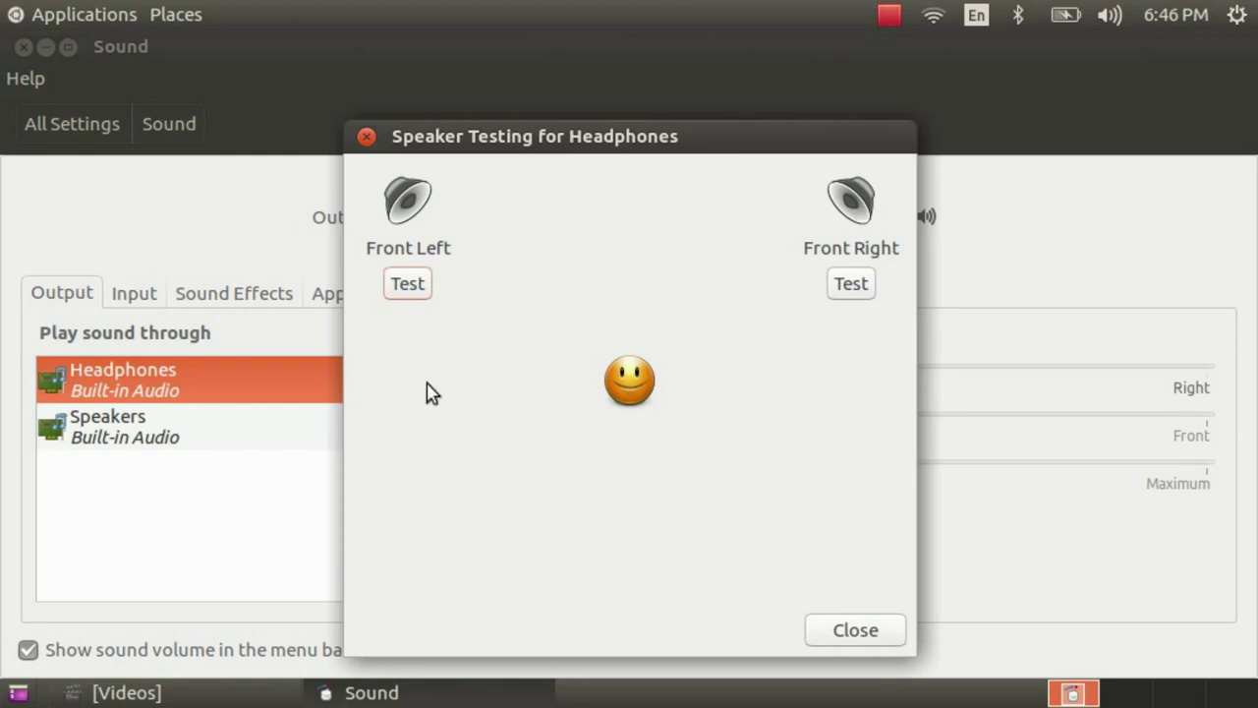
pyautogui.click(403, 288)
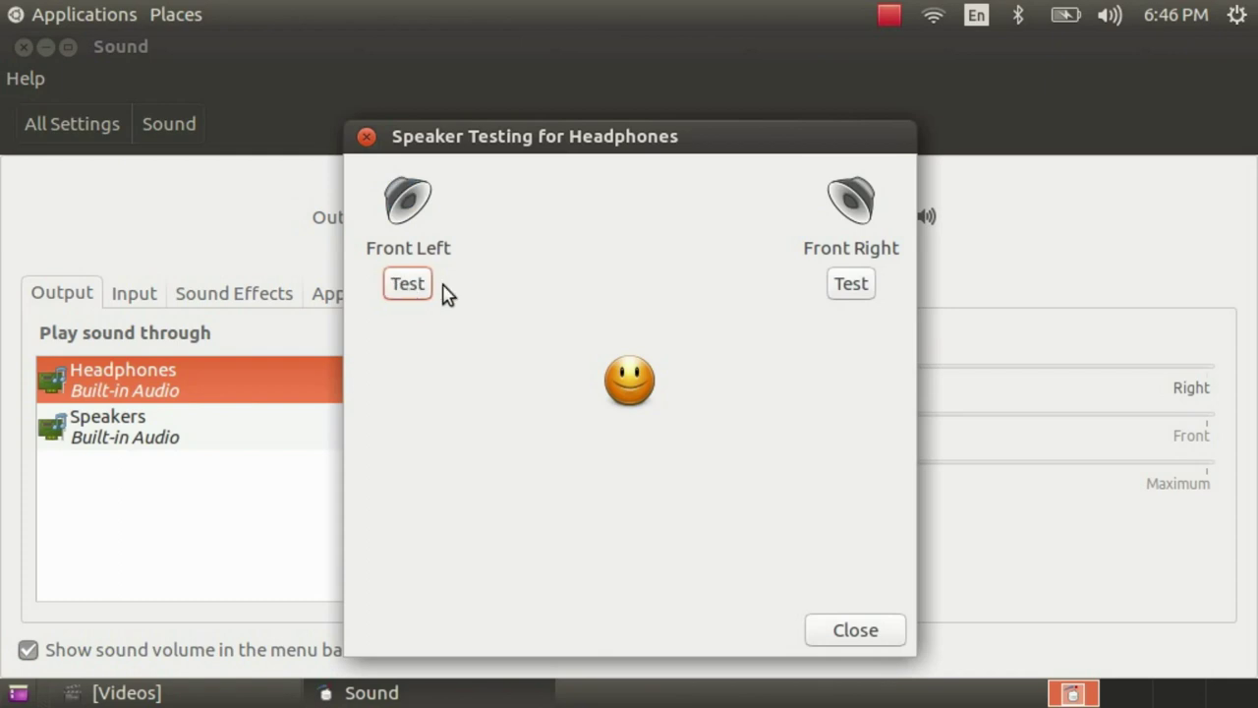
pyautogui.click(864, 291)
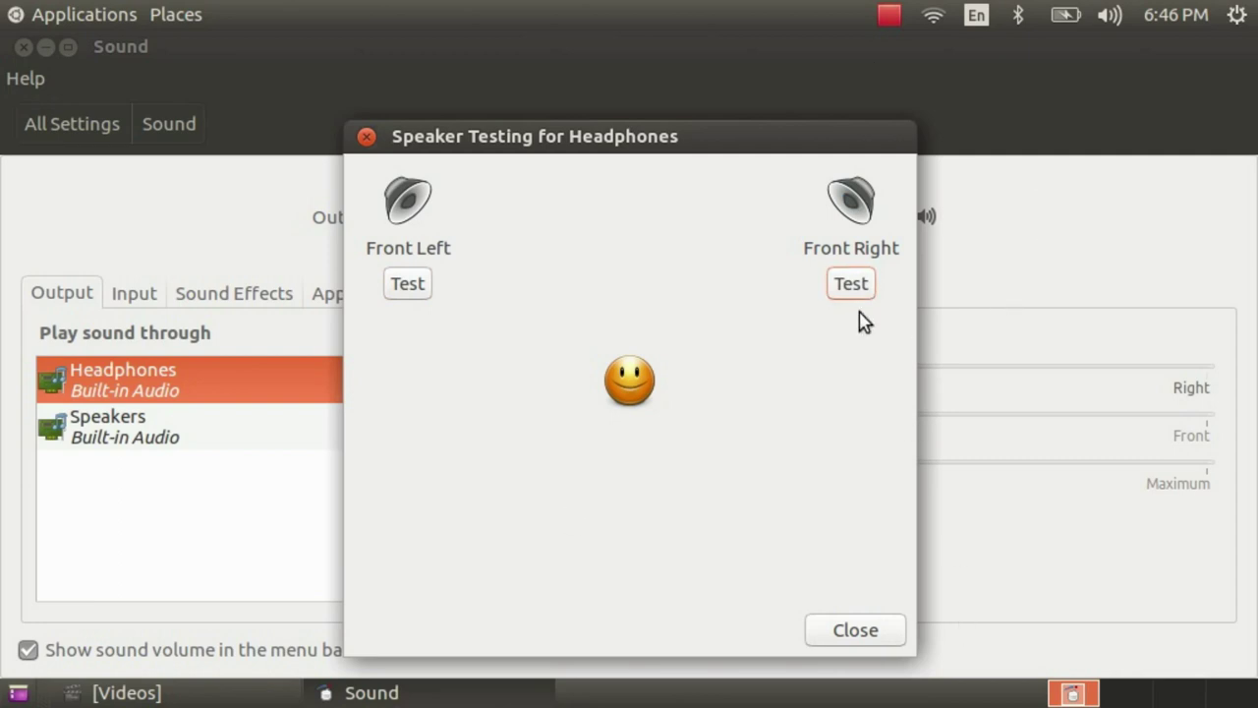
pyautogui.click(862, 637)
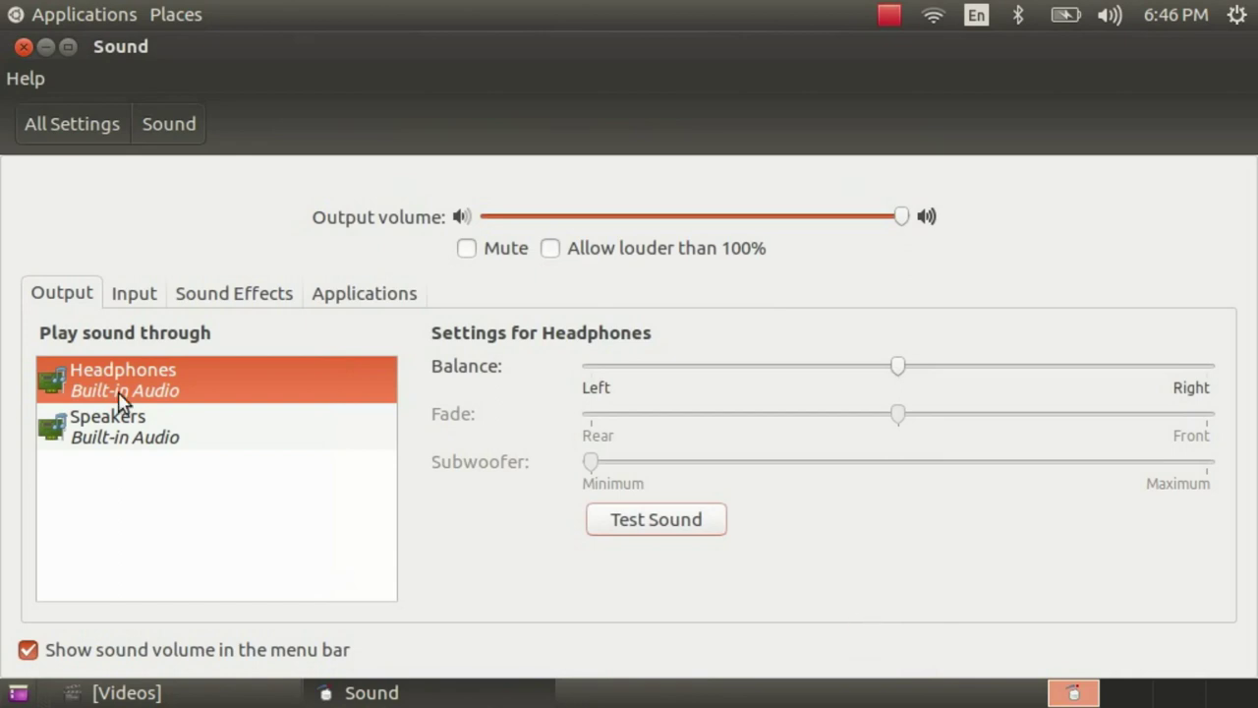
# Mute and unmute the internal microphone's input, and close the sound settings.
pyautogui.click(135, 299)
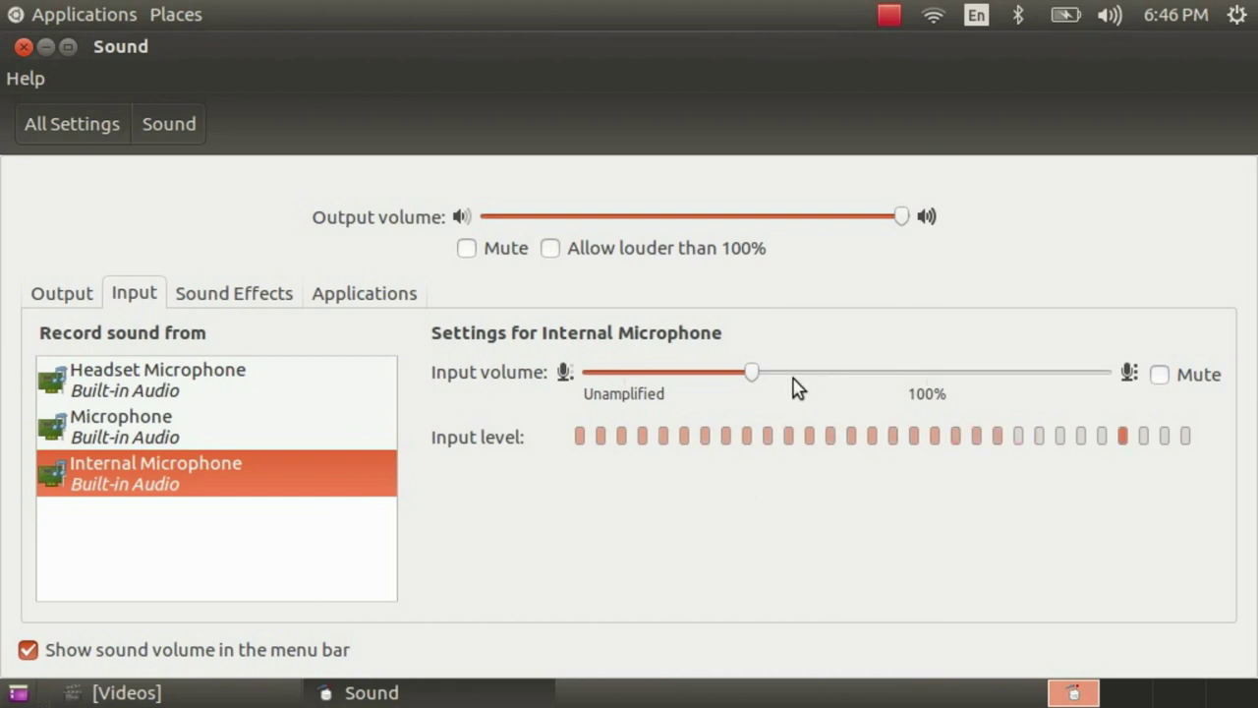
pyautogui.click(1157, 378)
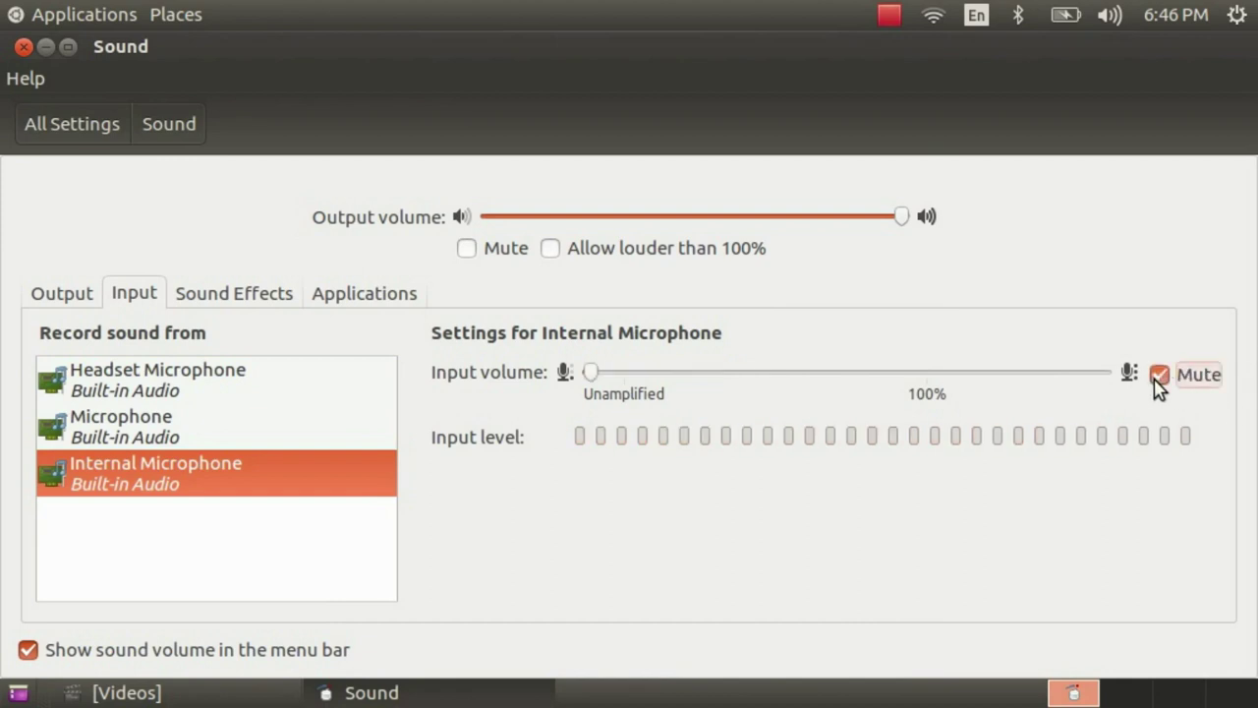
pyautogui.click(1160, 379)
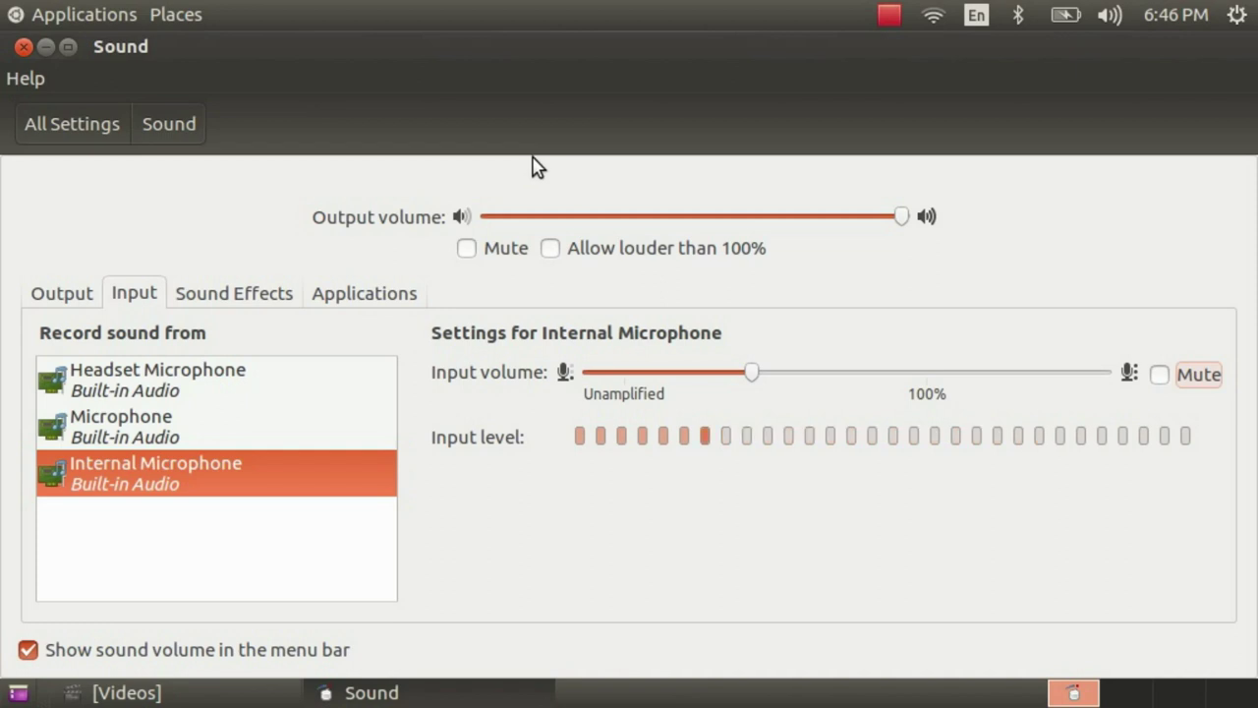
pyautogui.click(23, 47)
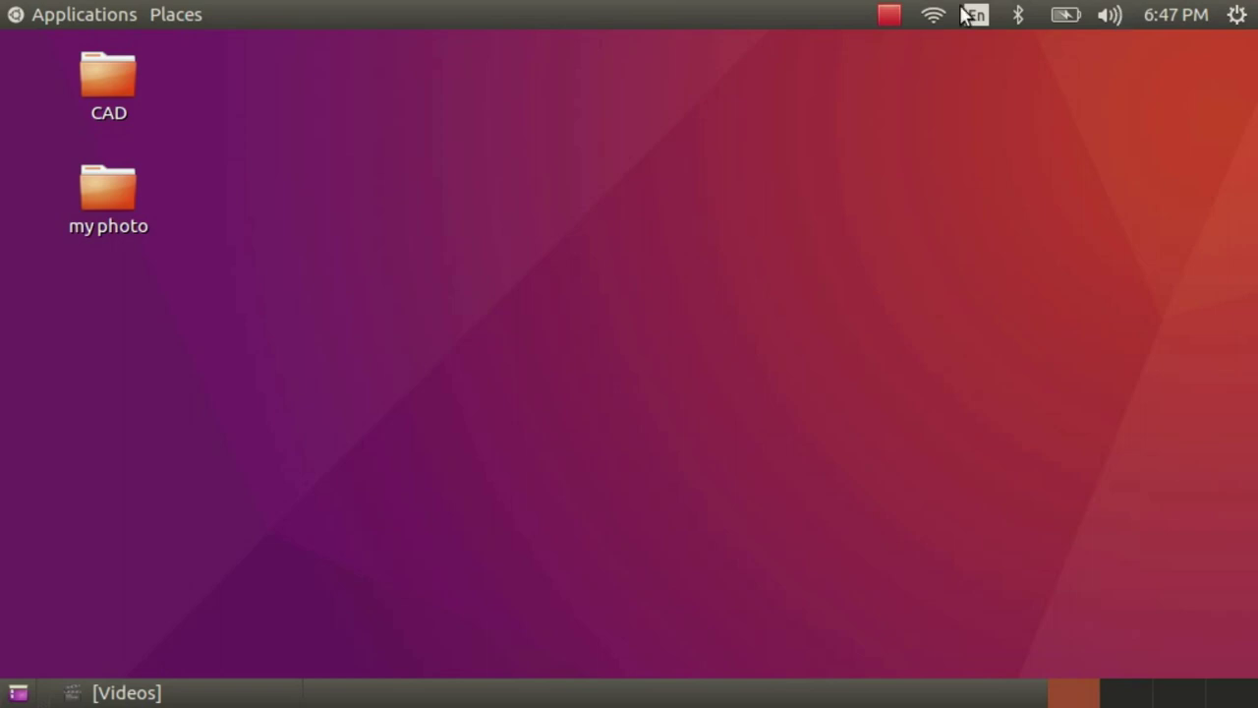
# Launch RecordMyDesktop from the installed sound and video applications.
pyautogui.click(108, 16)
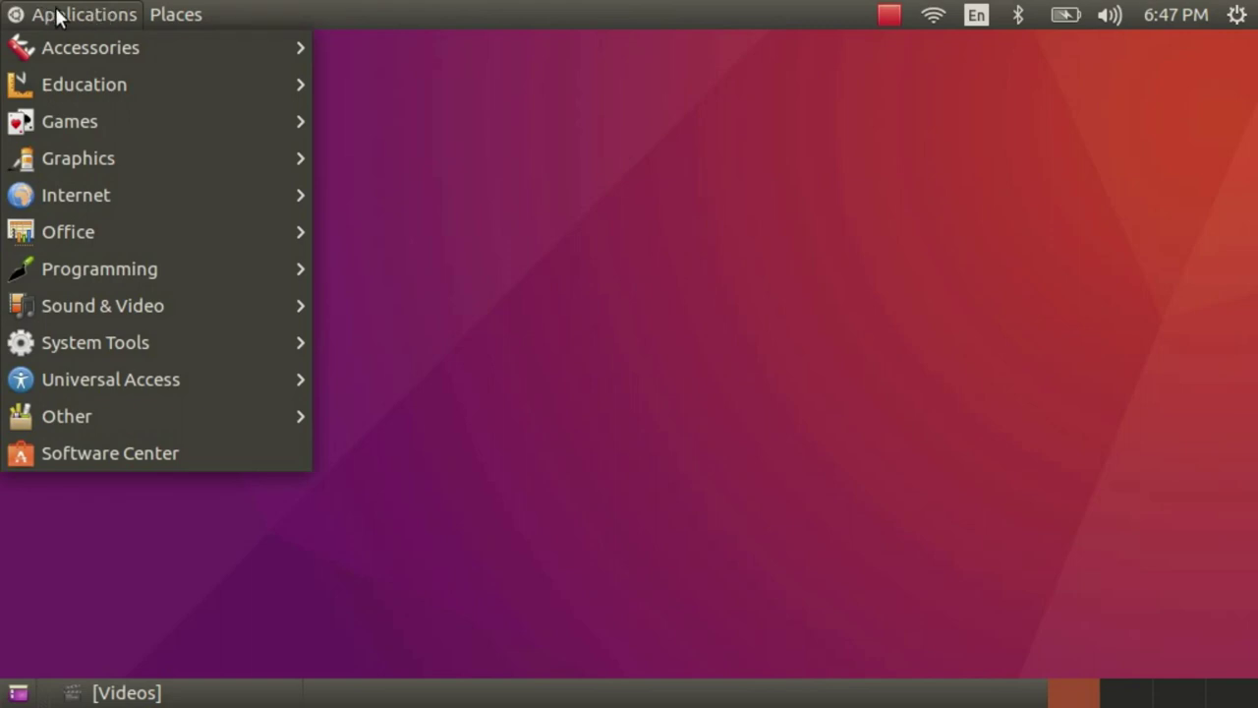
pyautogui.moveTo(107, 207)
pyautogui.moveTo(55, 314)
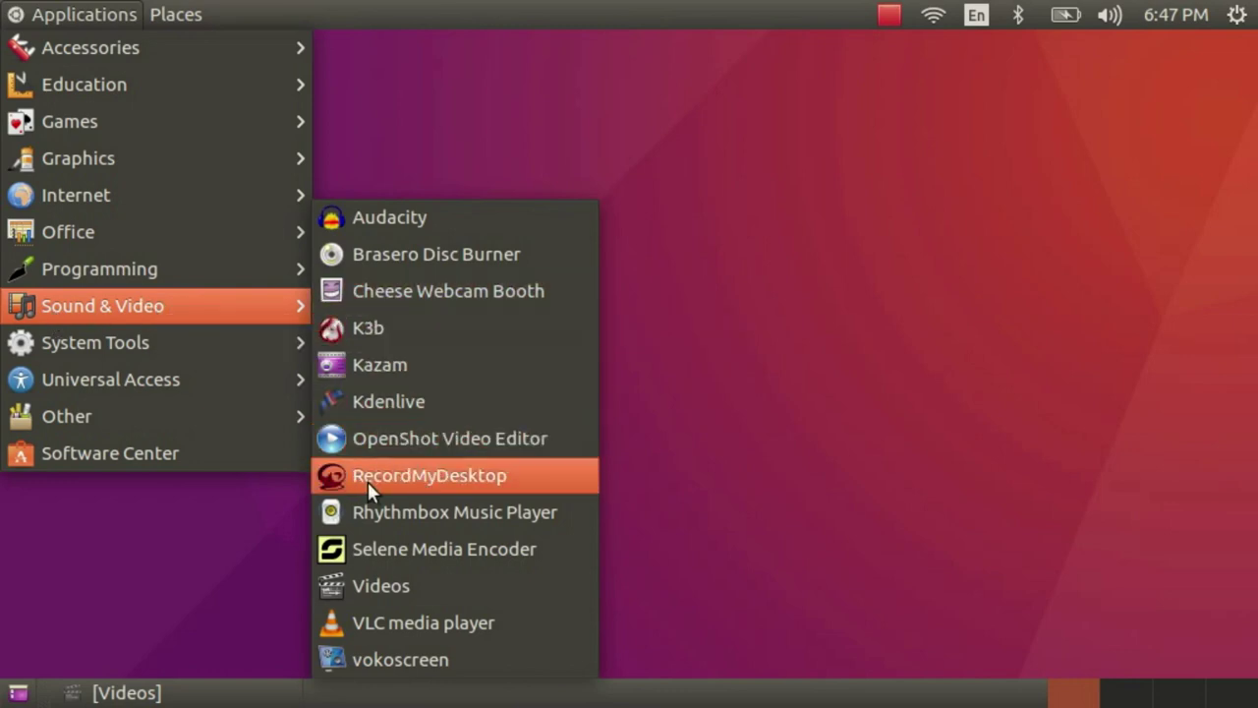
pyautogui.click(469, 479)
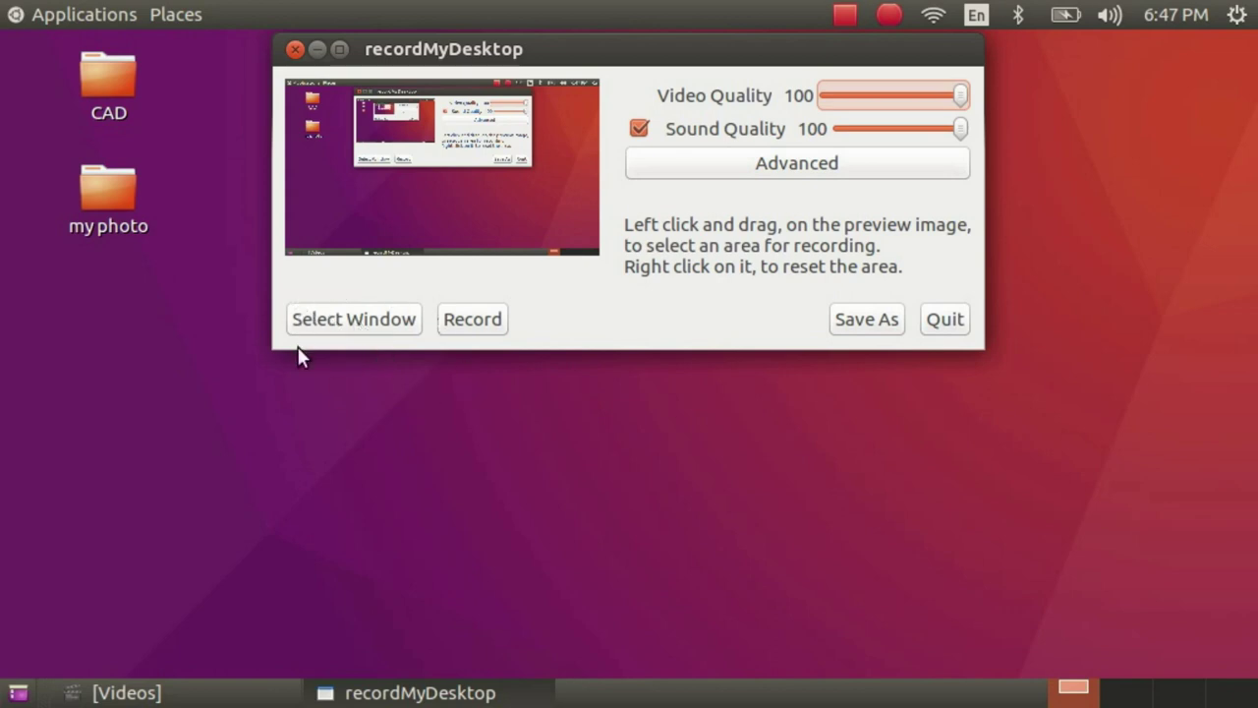
# Select the desktop as the window to record, and outline a rectangular recording area on the preview covering most of the screen.
pyautogui.click(378, 322)
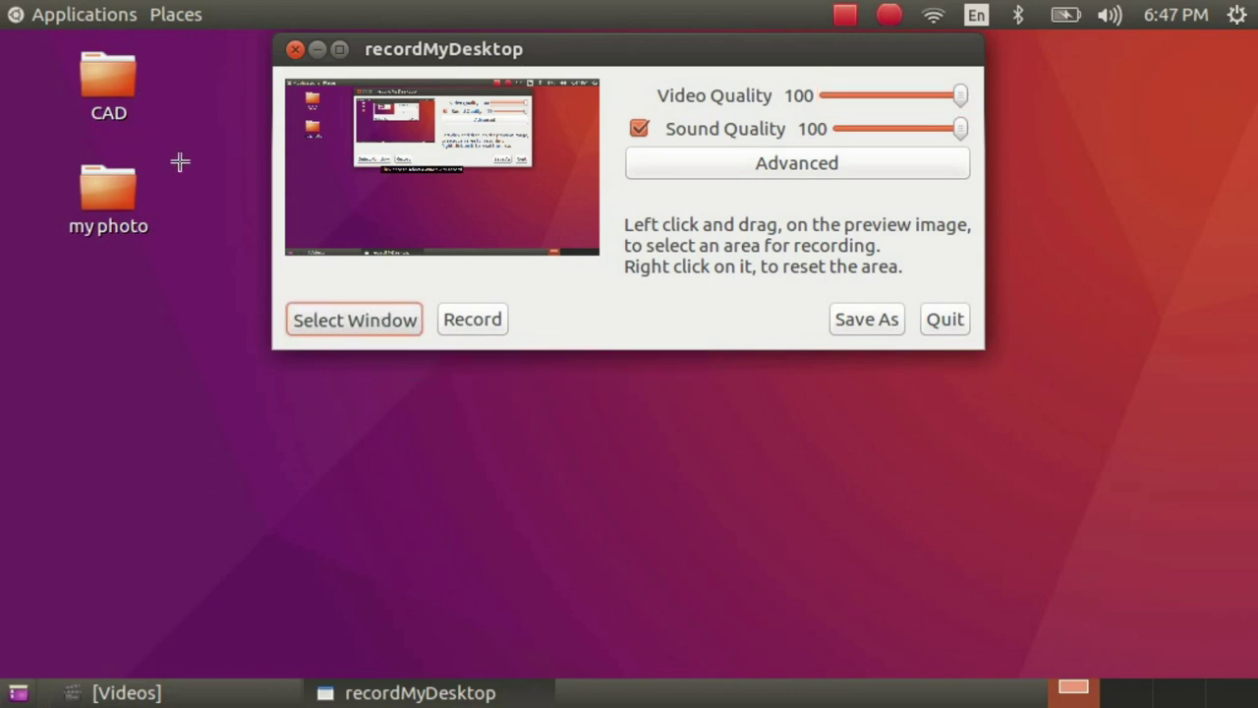
pyautogui.click(640, 443)
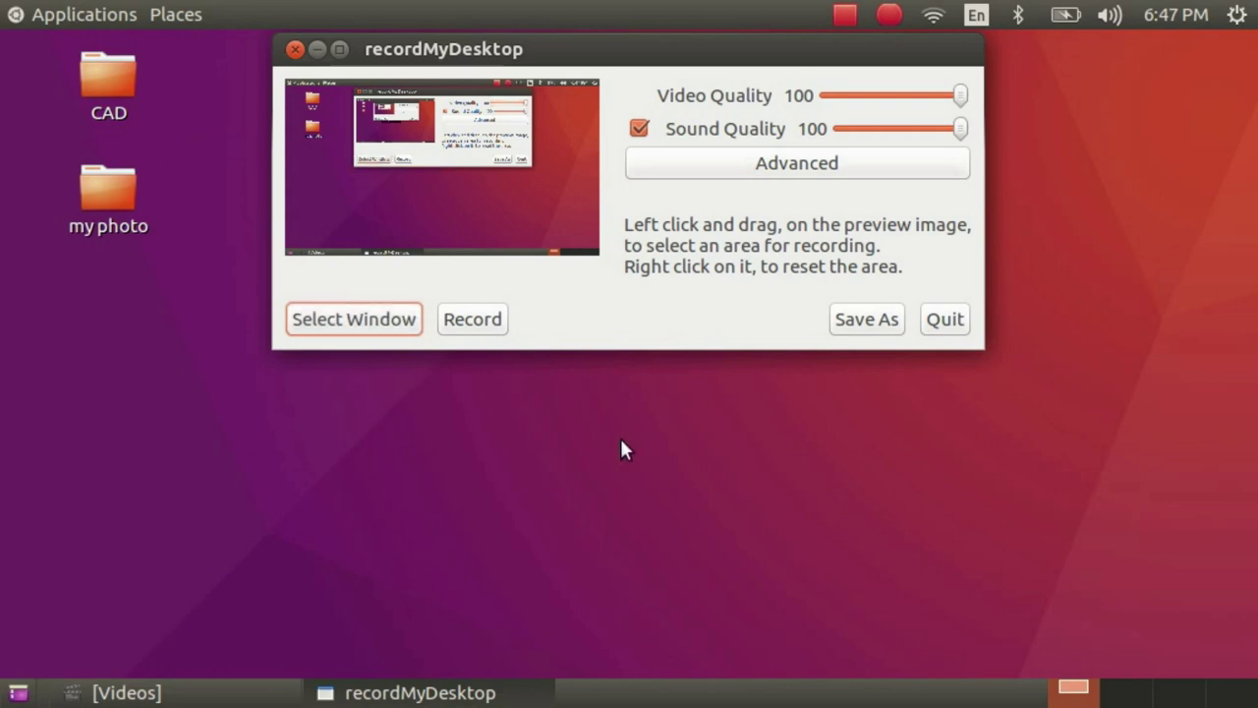
pyautogui.moveTo(314, 90); pyautogui.dragTo(551, 226)
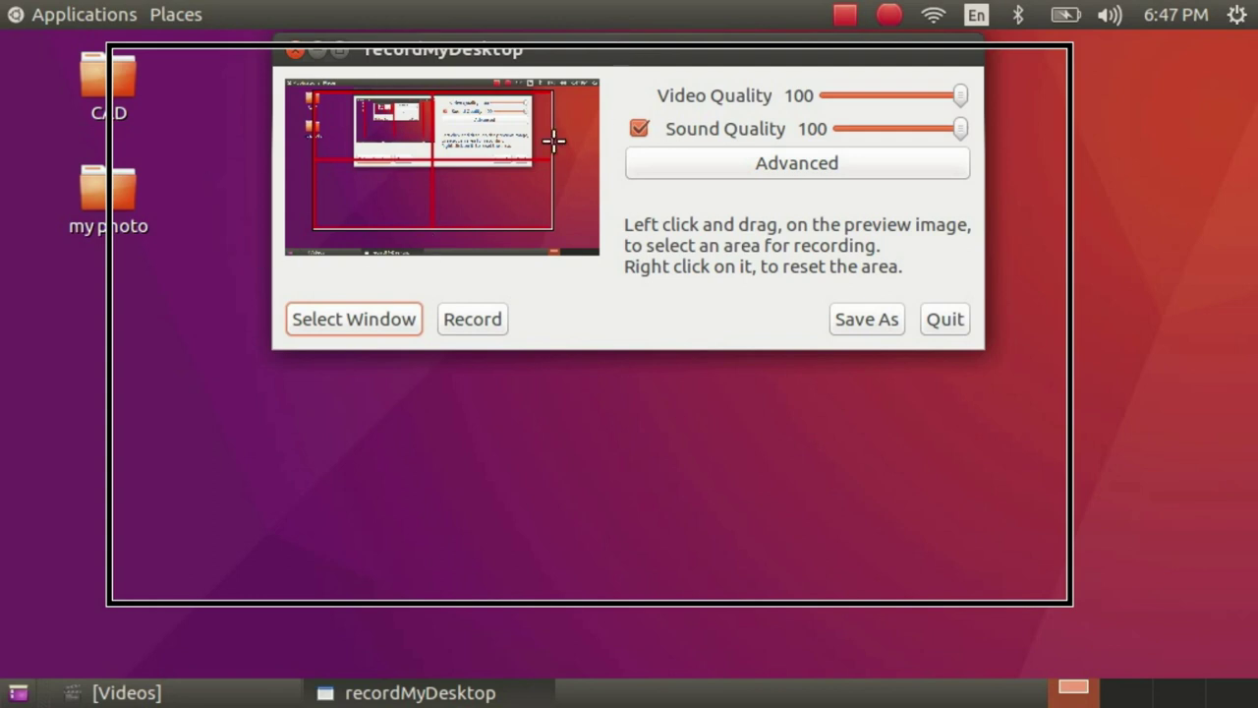
# Retry selecting a window to record, and quit recordMyDesktop.
pyautogui.click(381, 327)
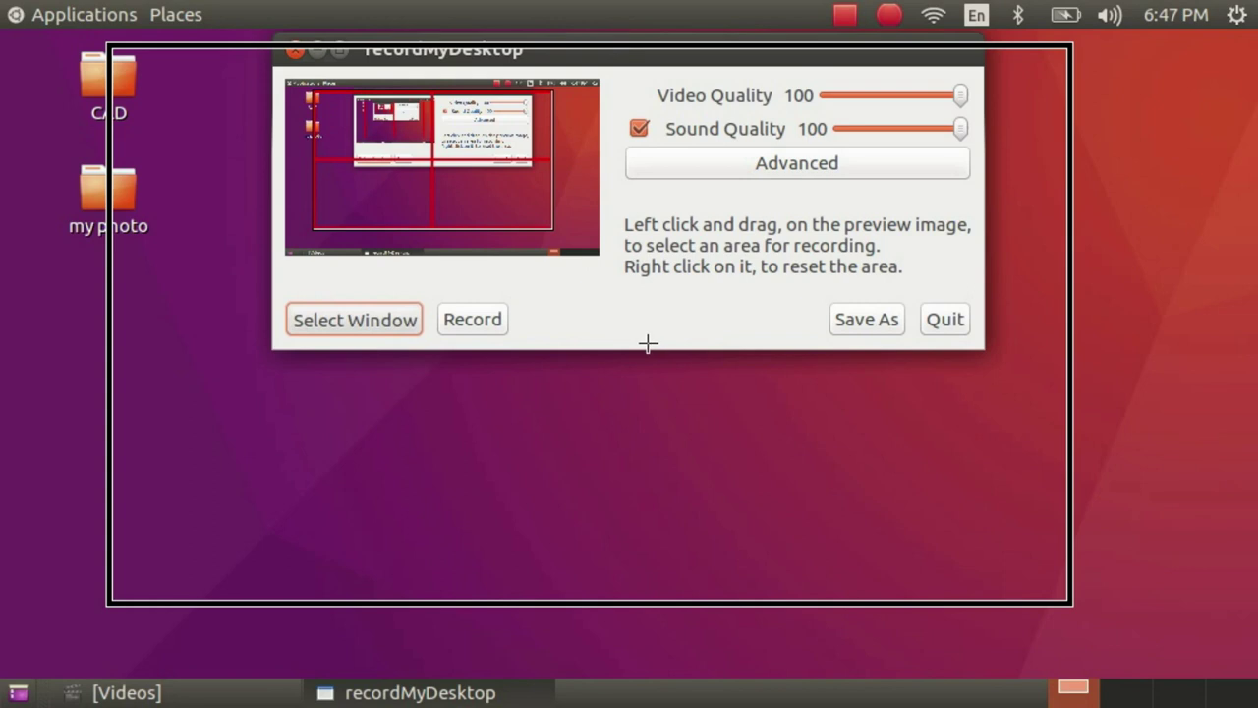
pyautogui.click(332, 338)
pyautogui.click(958, 327)
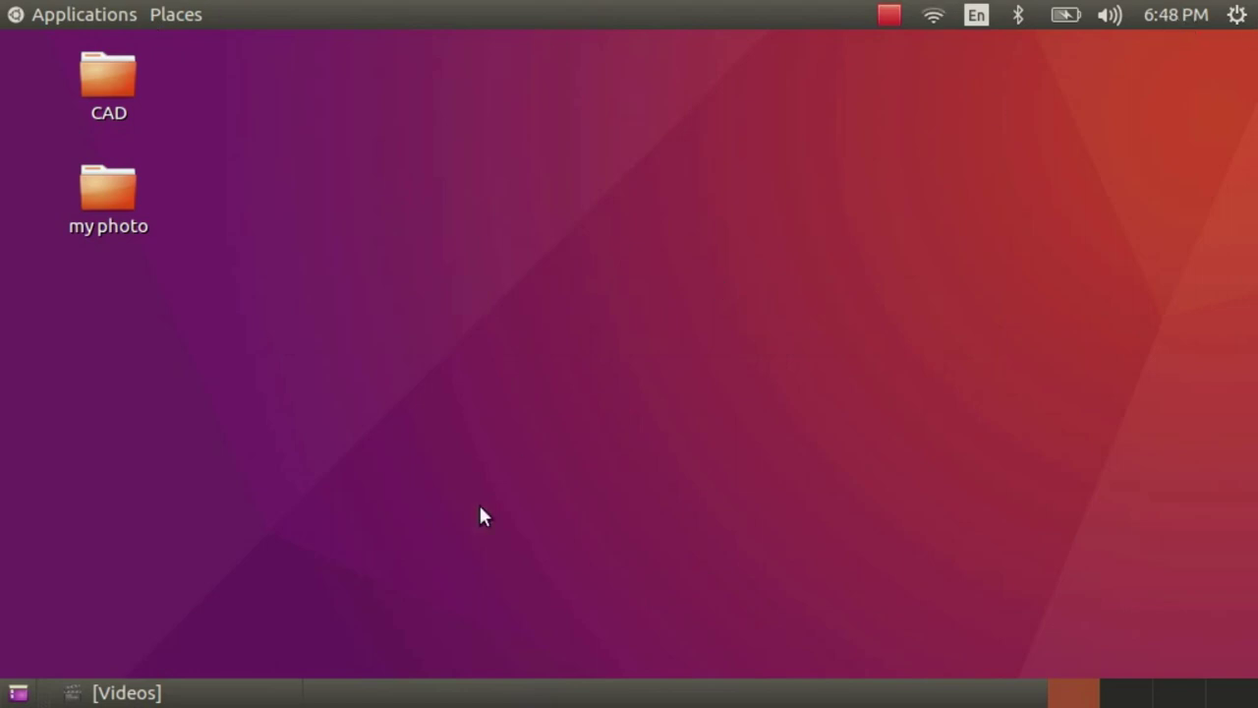
# Restore and minimize the Videos player window, and relaunch RecordMyDesktop from the sound and video applications.
pyautogui.click(254, 696)
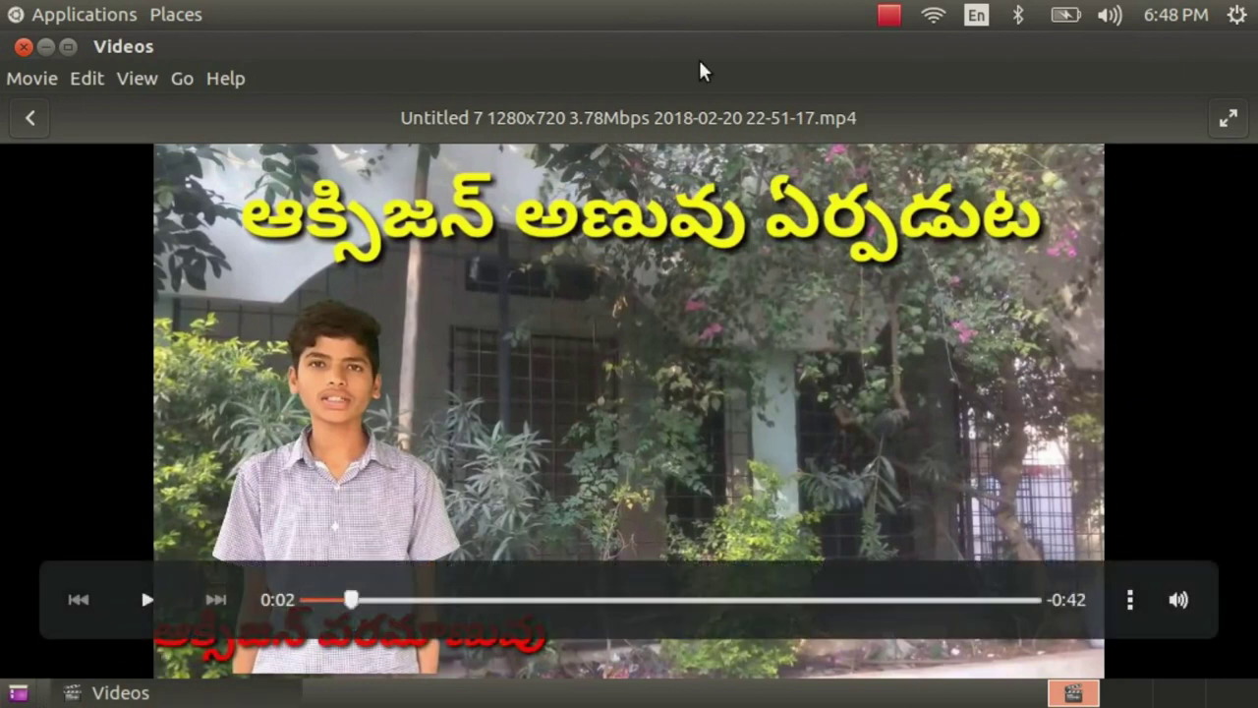
pyautogui.click(178, 702)
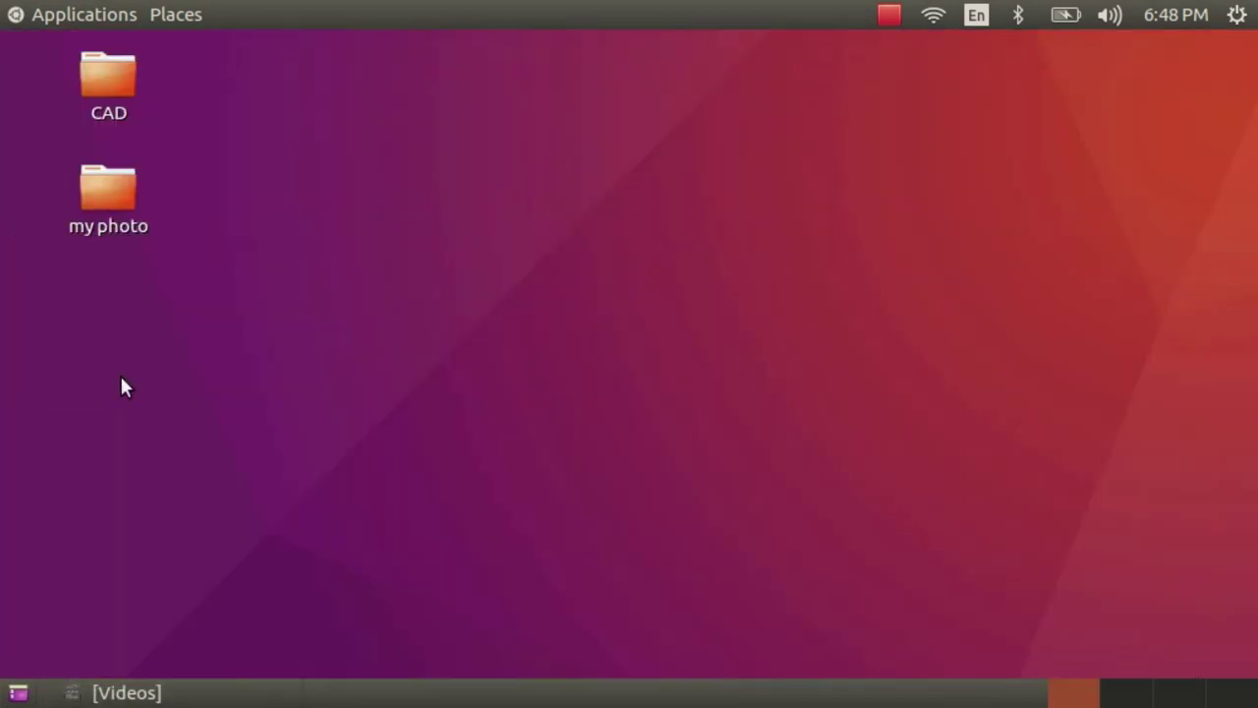
pyautogui.click(97, 10)
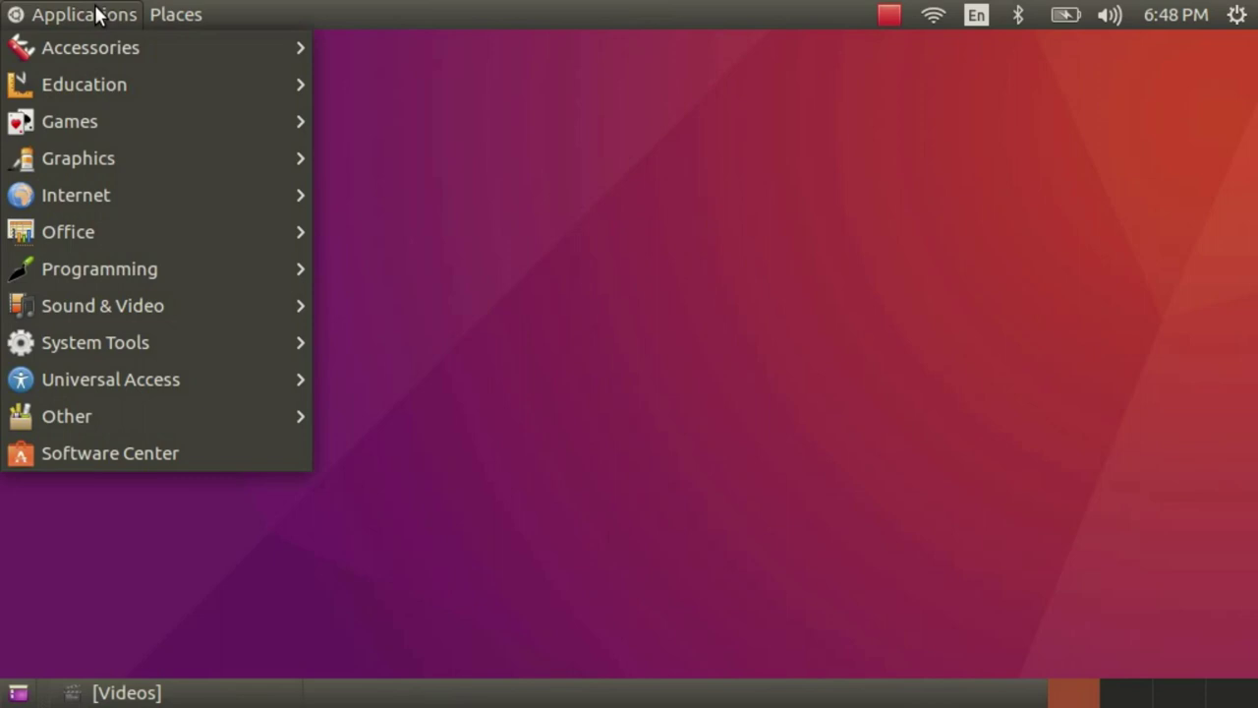
pyautogui.moveTo(112, 300)
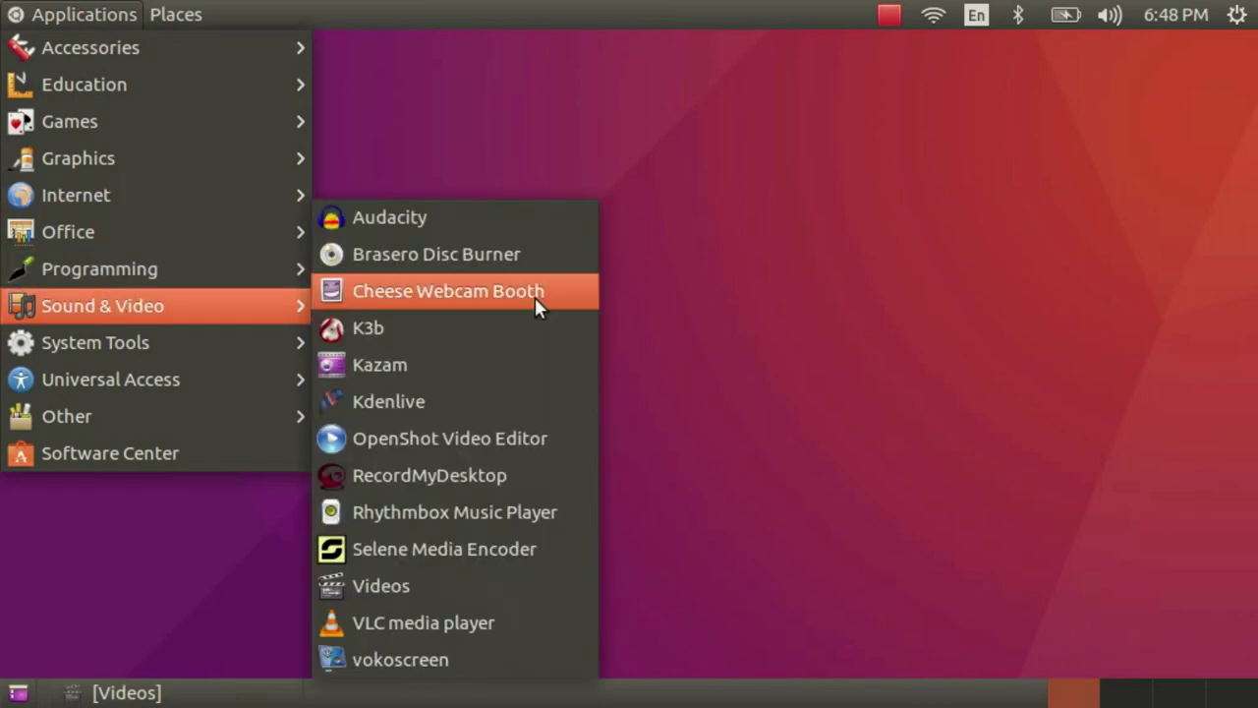
pyautogui.click(460, 481)
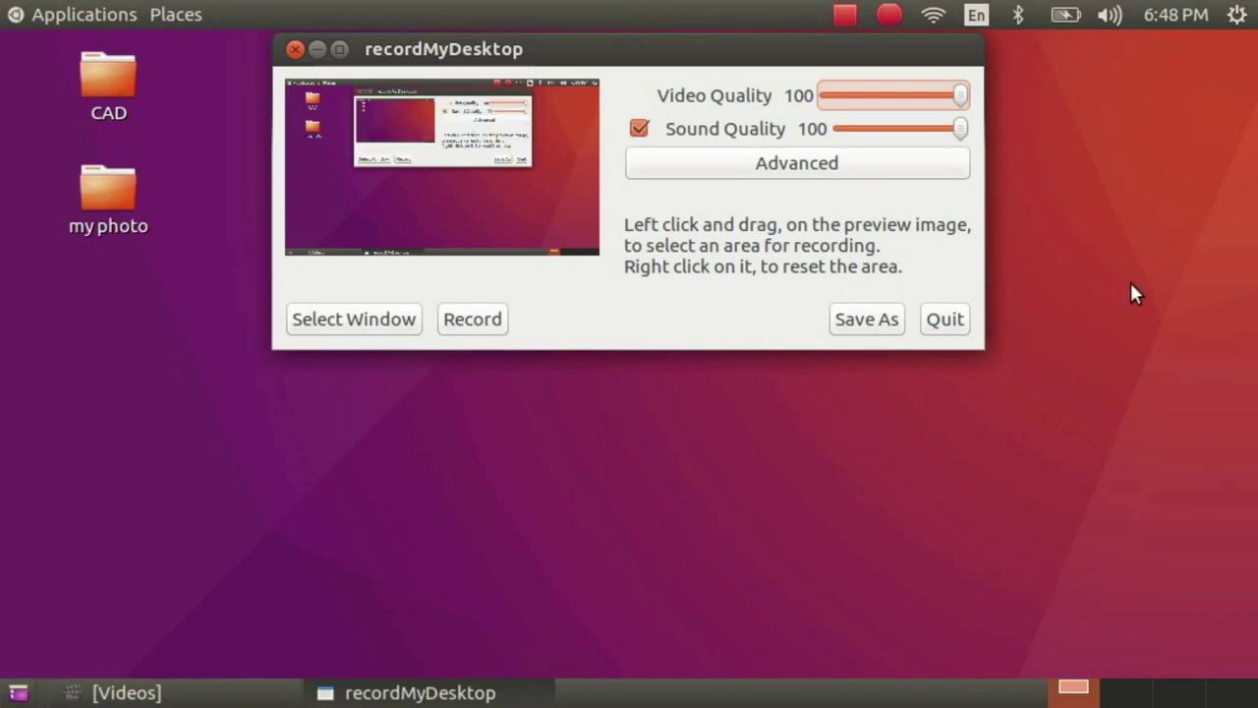
# Set the recording's output file to "record my desk top" in the Desktop folder.
pyautogui.click(866, 334)
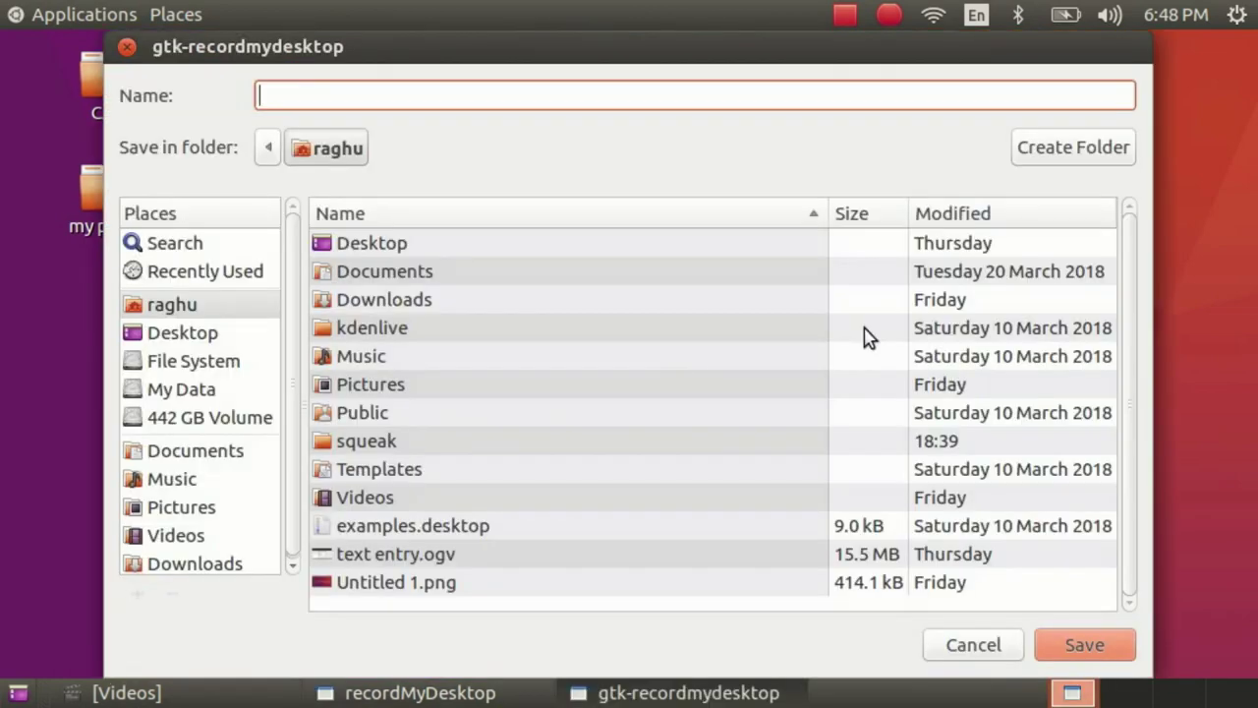
pyautogui.click(181, 344)
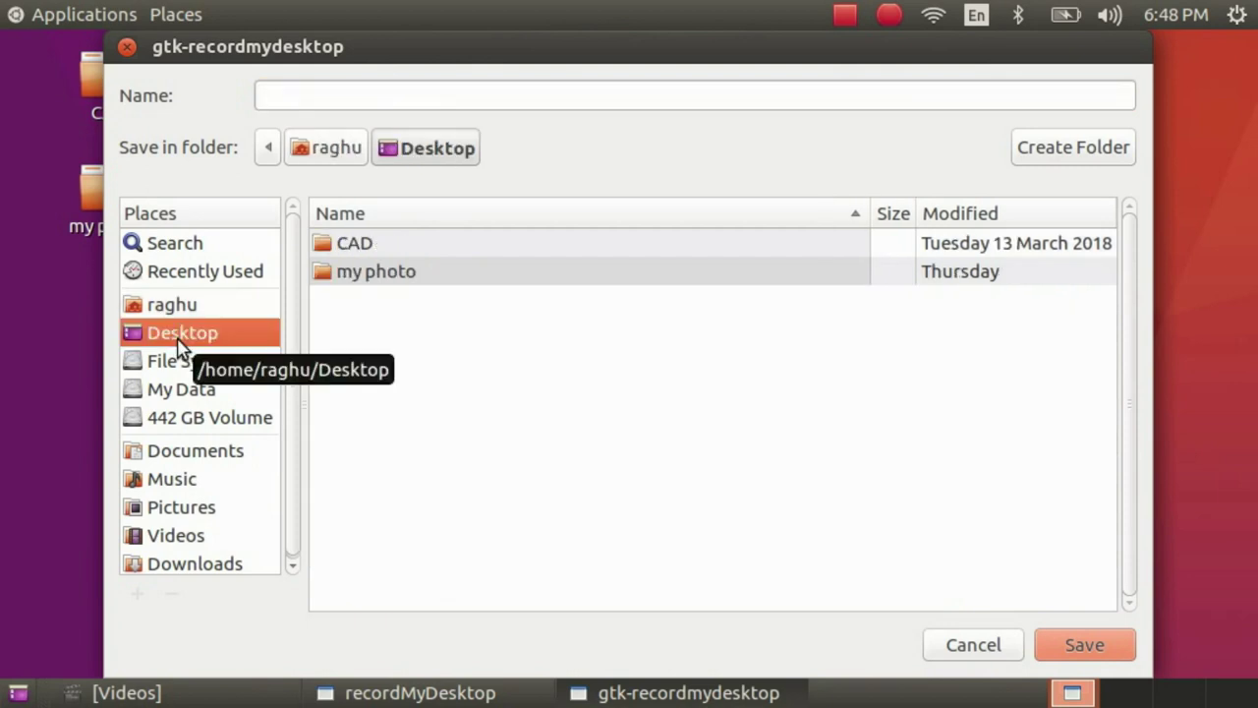
pyautogui.click(331, 96)
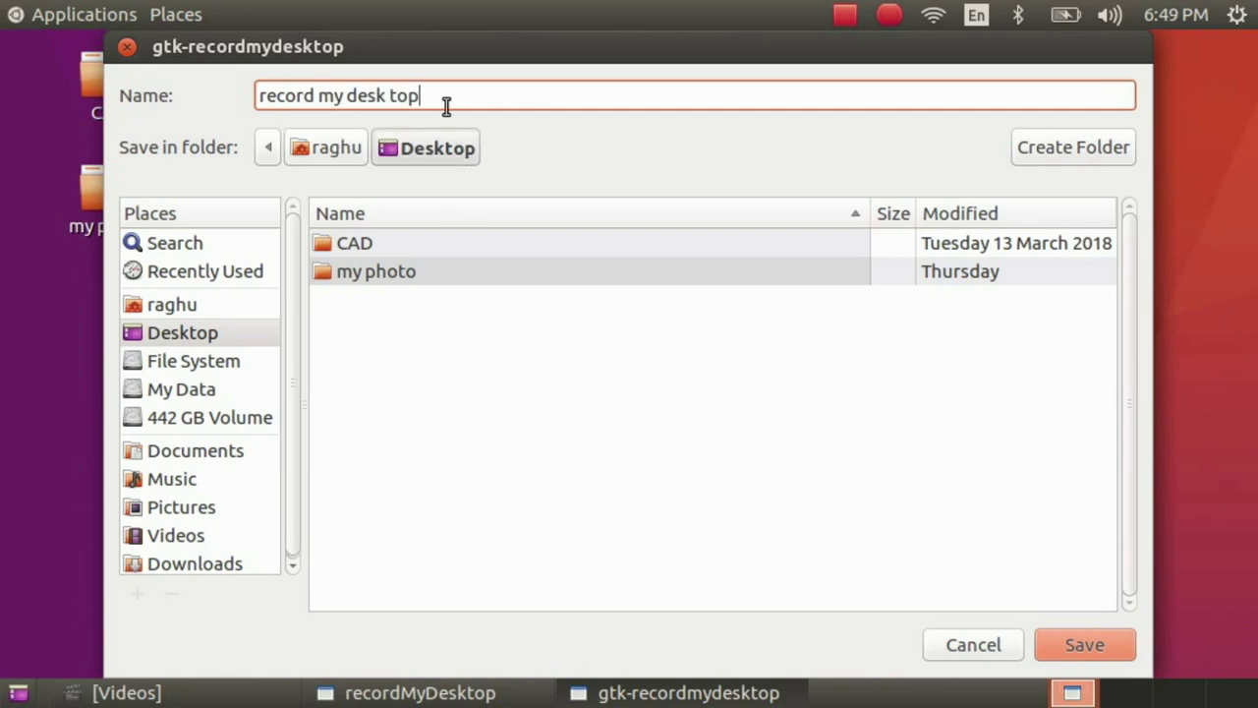
pyautogui.click(1067, 644)
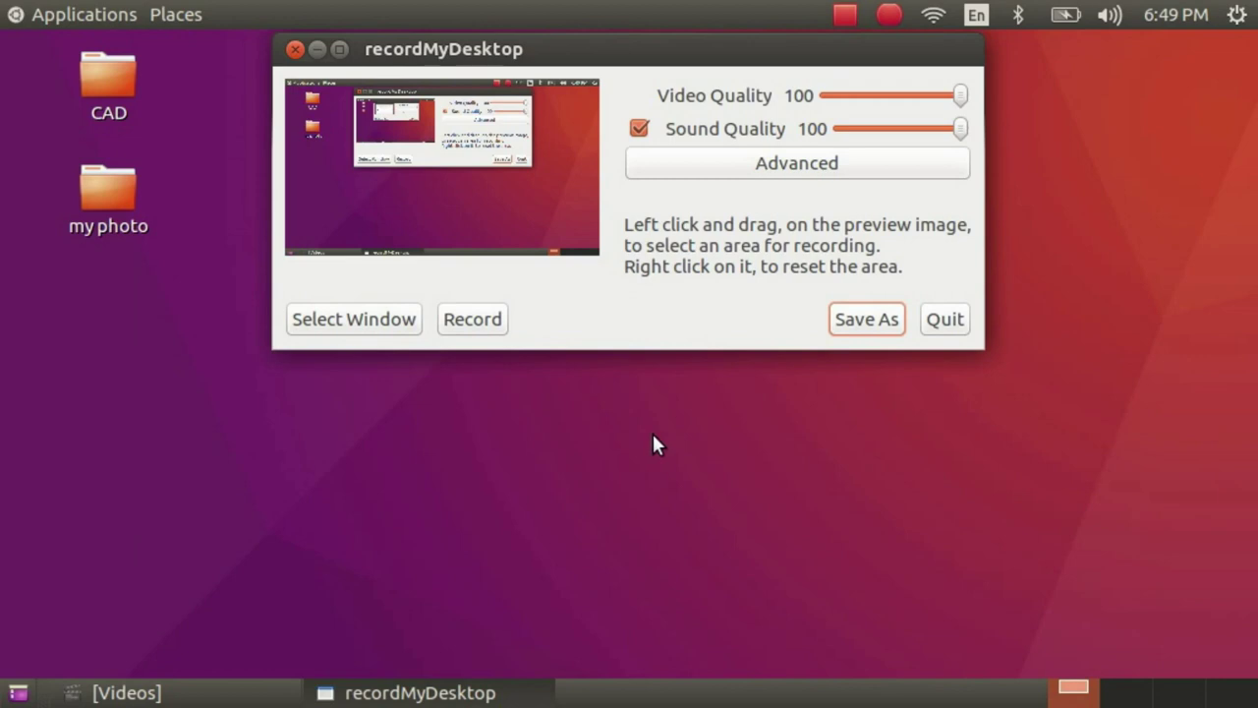
# Start recording the whole screen, and play the paused clip in the Videos player.
pyautogui.click(489, 328)
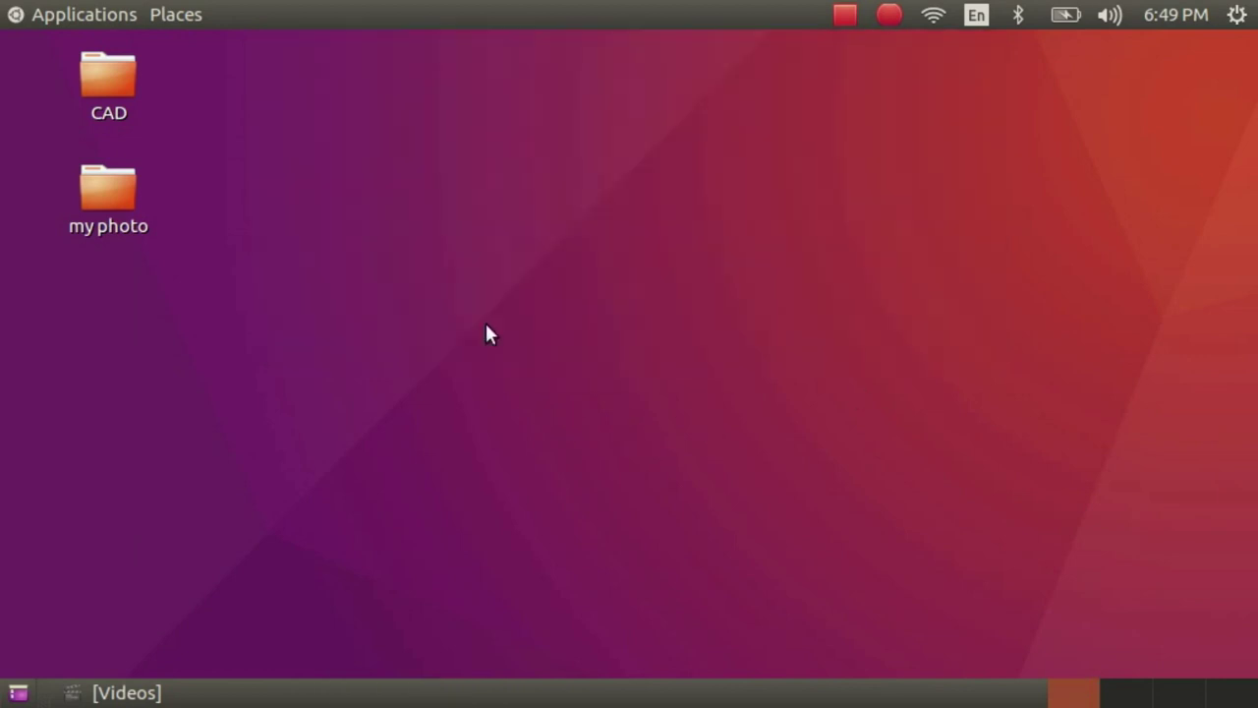
pyautogui.click(128, 693)
pyautogui.moveTo(141, 585)
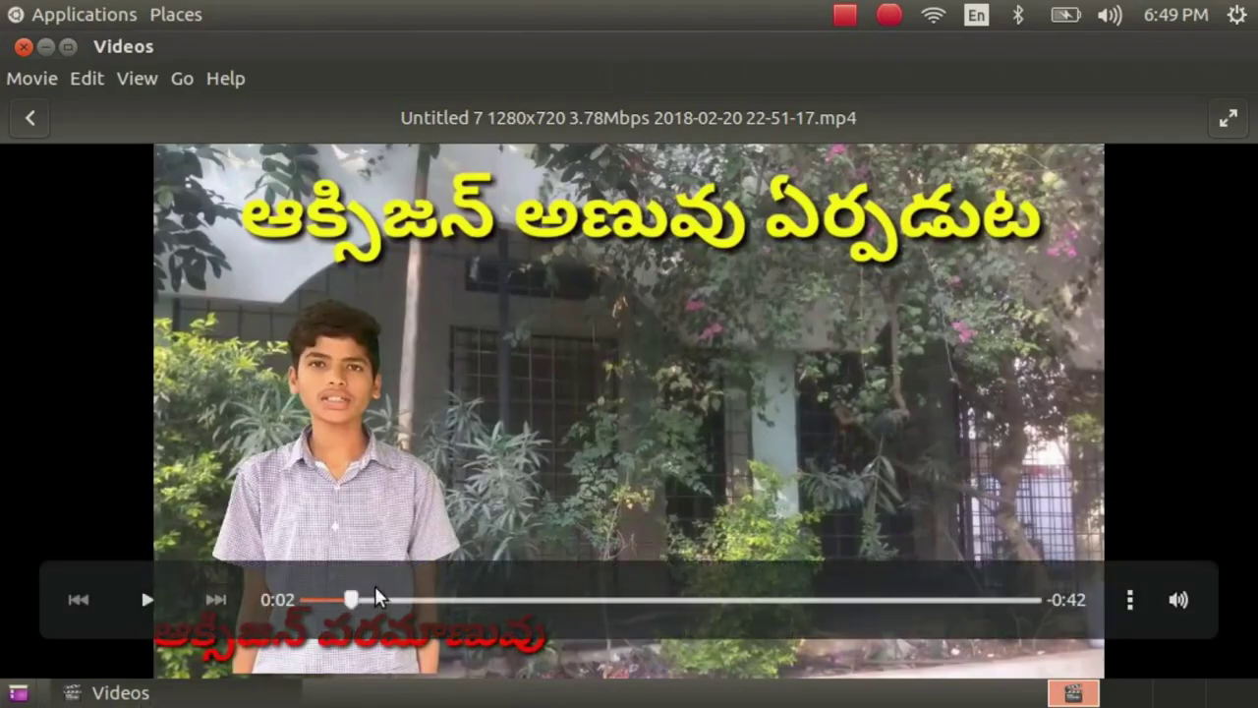
pyautogui.click(147, 600)
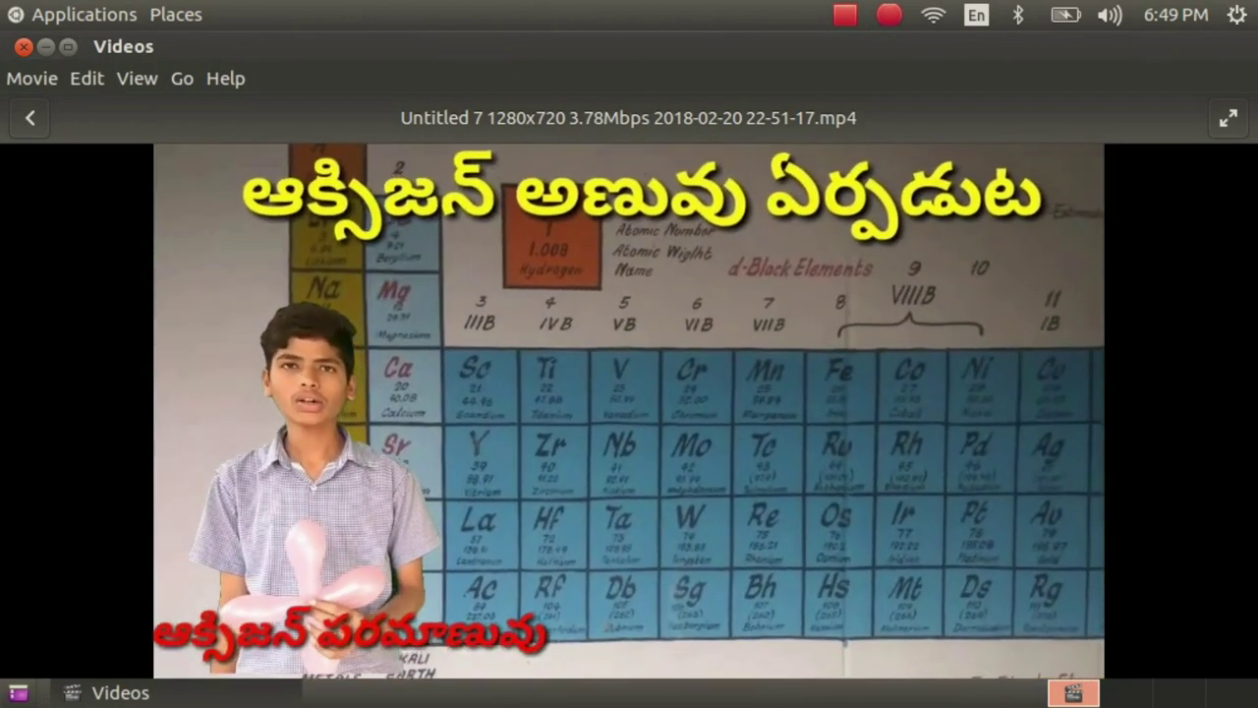
# Lower the playing clip's volume to the minimum and close the Videos player.
pyautogui.moveTo(160, 575)
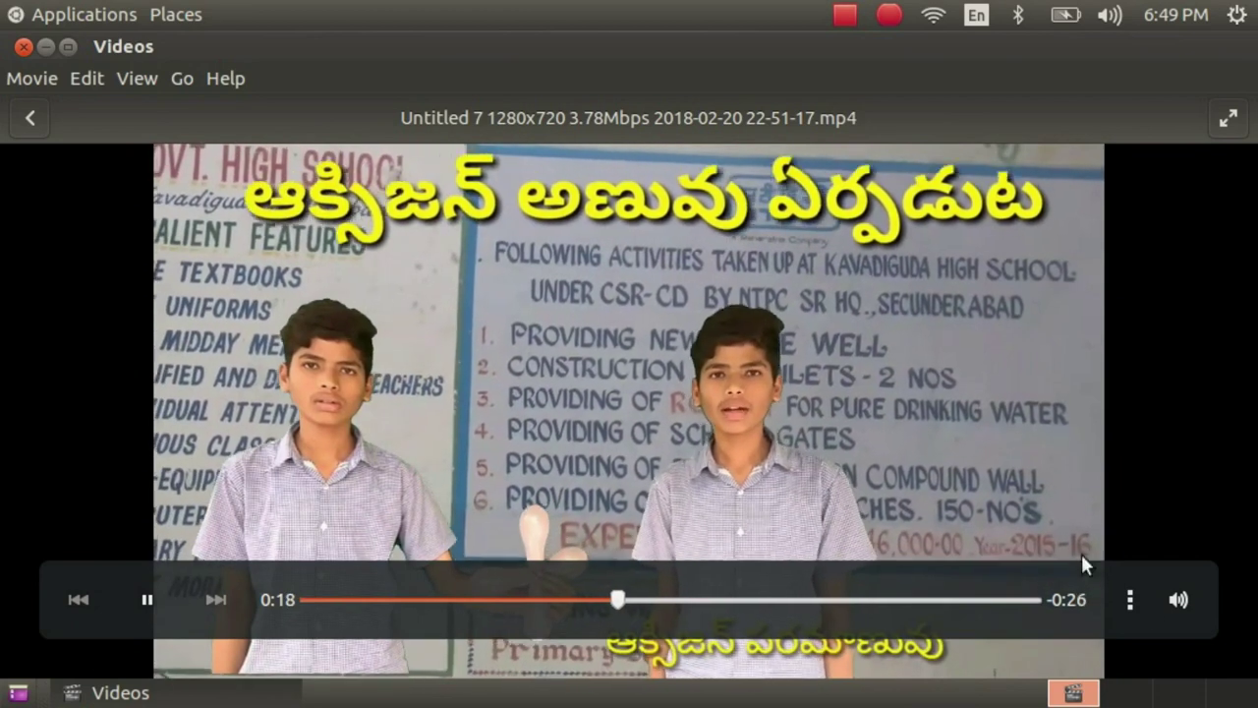
pyautogui.click(1179, 599)
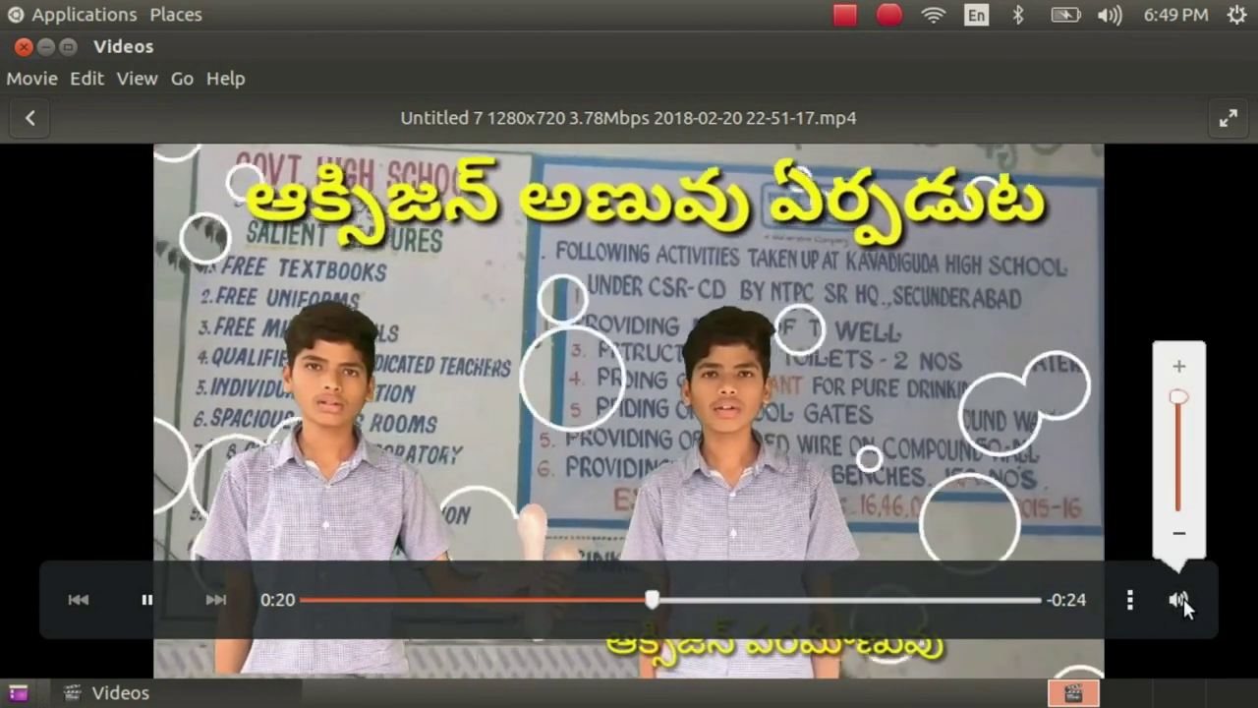
pyautogui.moveTo(1183, 395); pyautogui.dragTo(1181, 537)
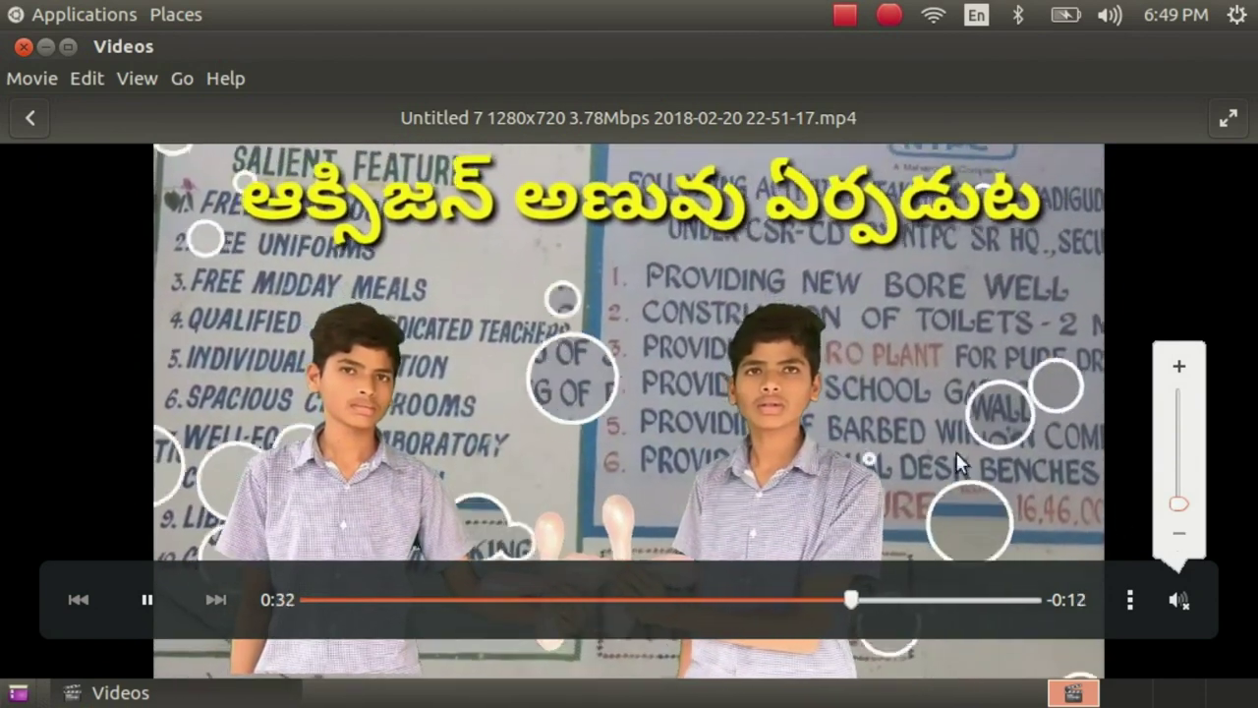
pyautogui.click(23, 47)
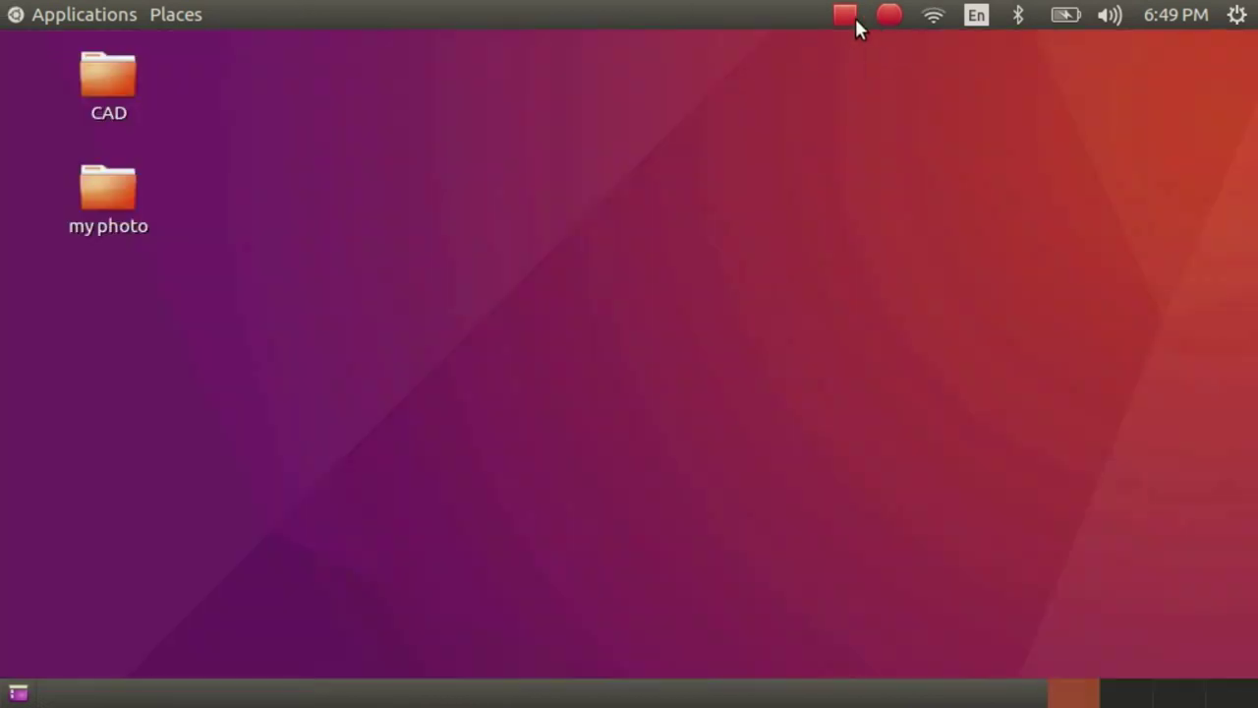
# Stop the running recordMyDesktop screen recording.
pyautogui.click(888, 17)
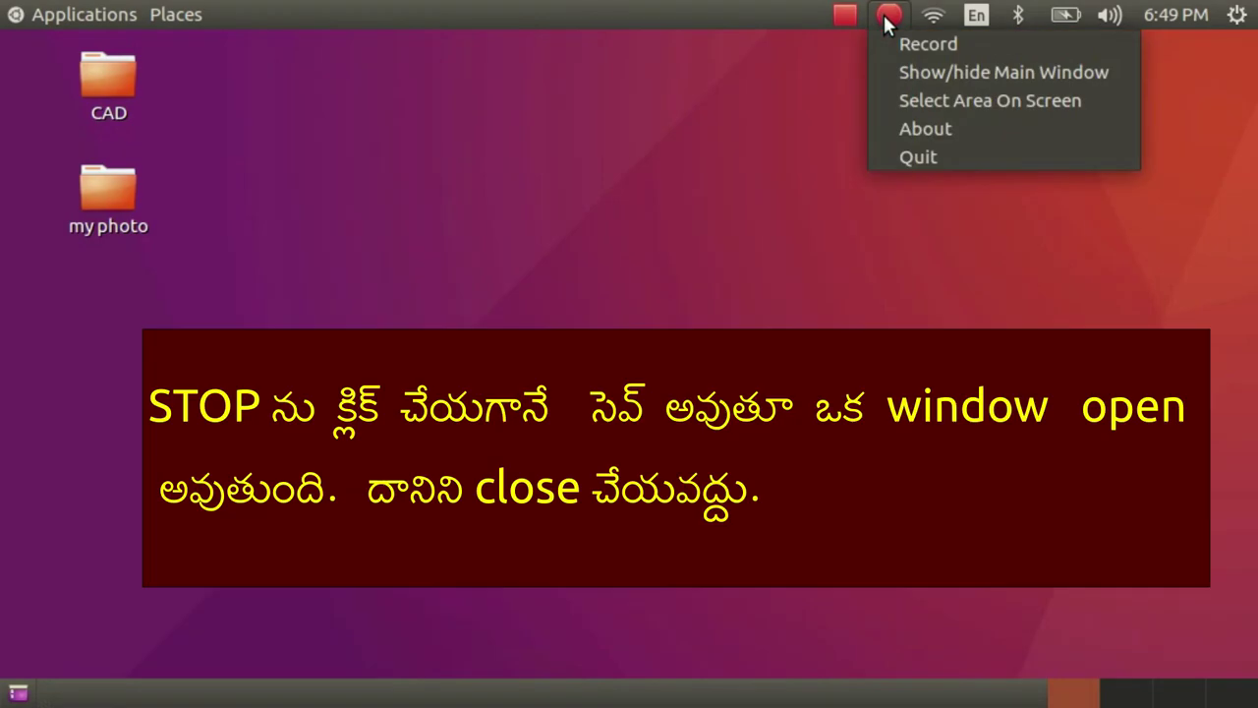
pyautogui.moveTo(855, 15)
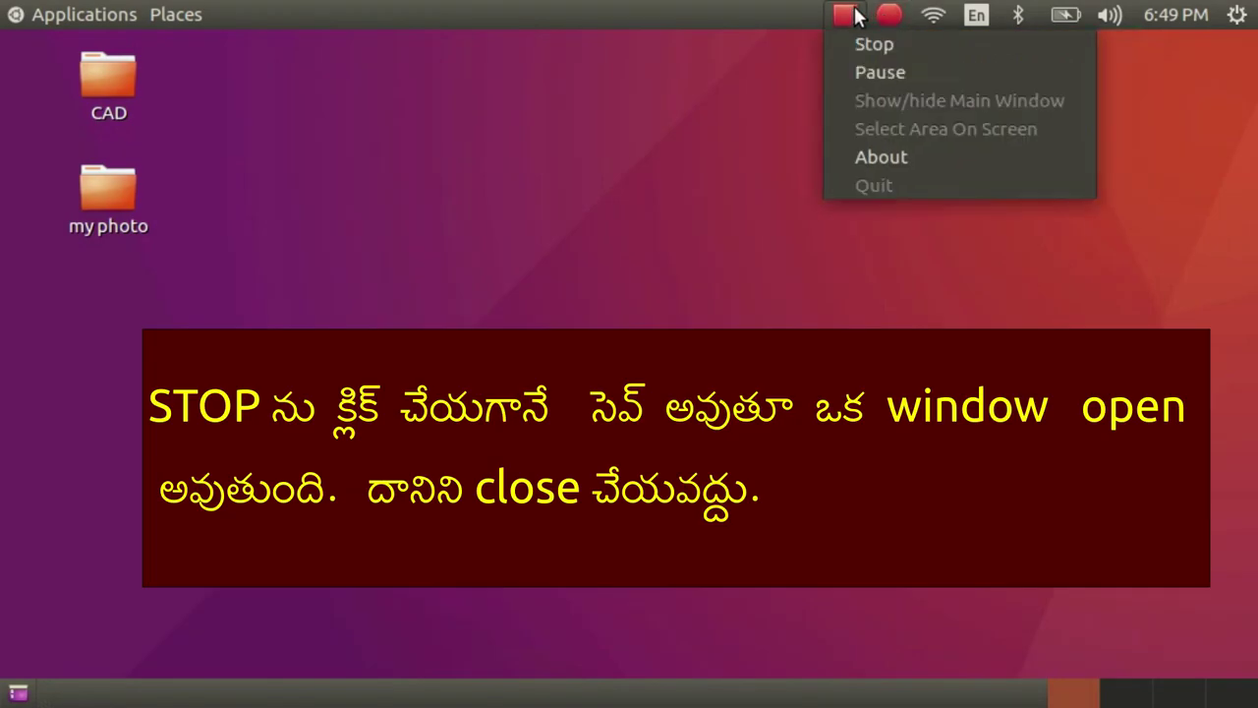